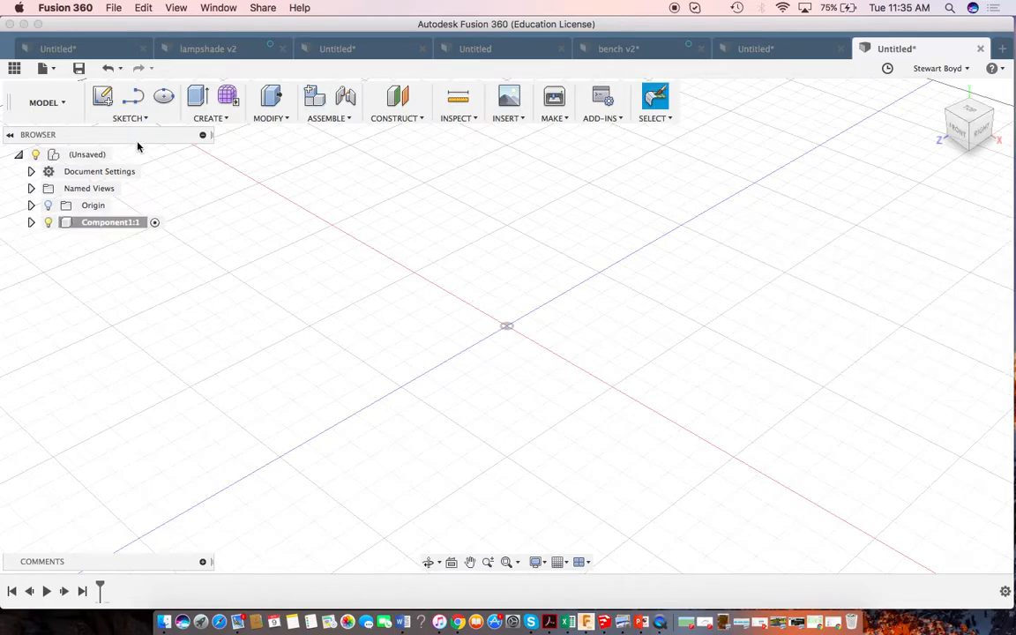
- Sketch a circle about 60 mm in diameter on the horizontal origin plane, centred 50 mm from the origin on the vertical sketch axis
click(134, 118)
click(115, 132)
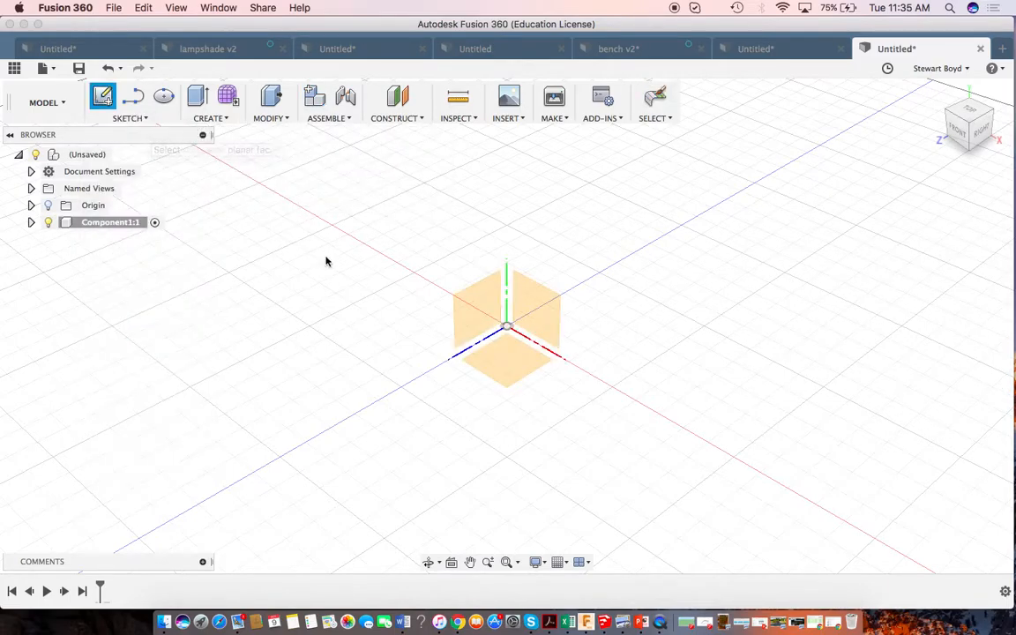
click(519, 377)
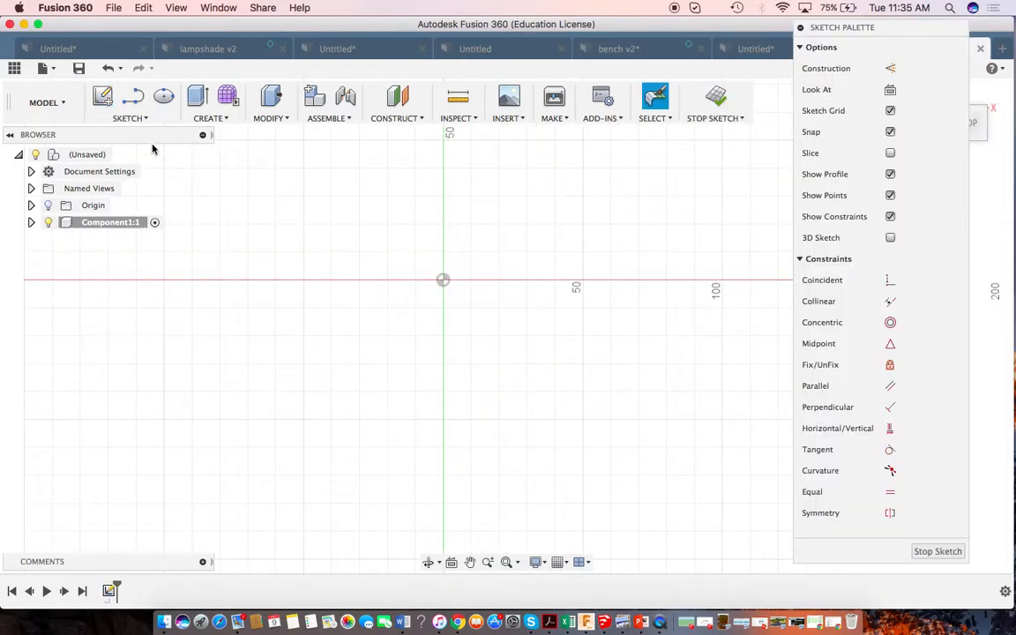
click(134, 118)
mouse_move(150, 177)
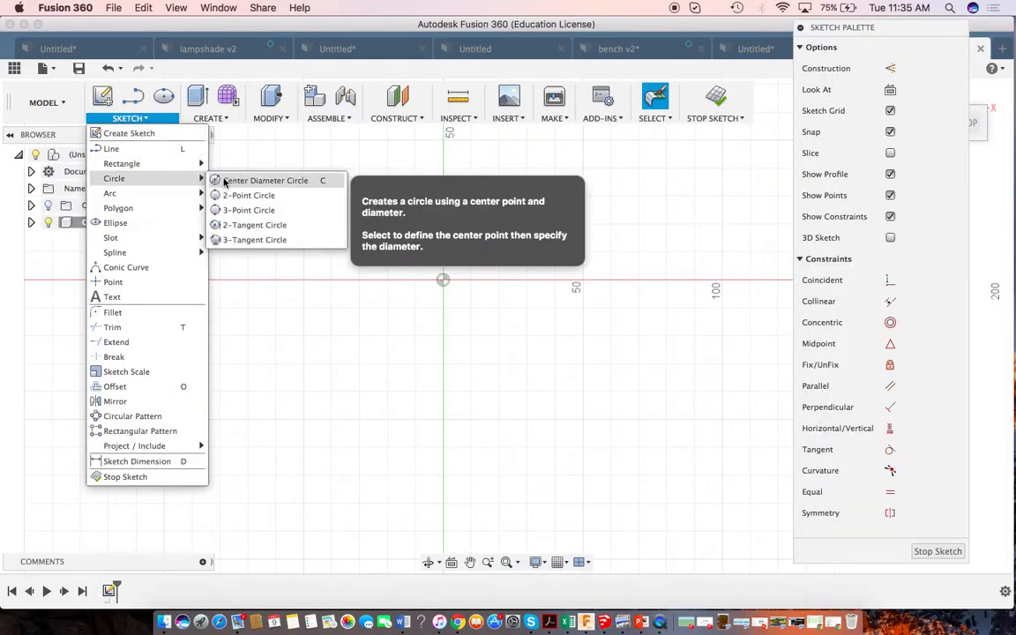
click(255, 180)
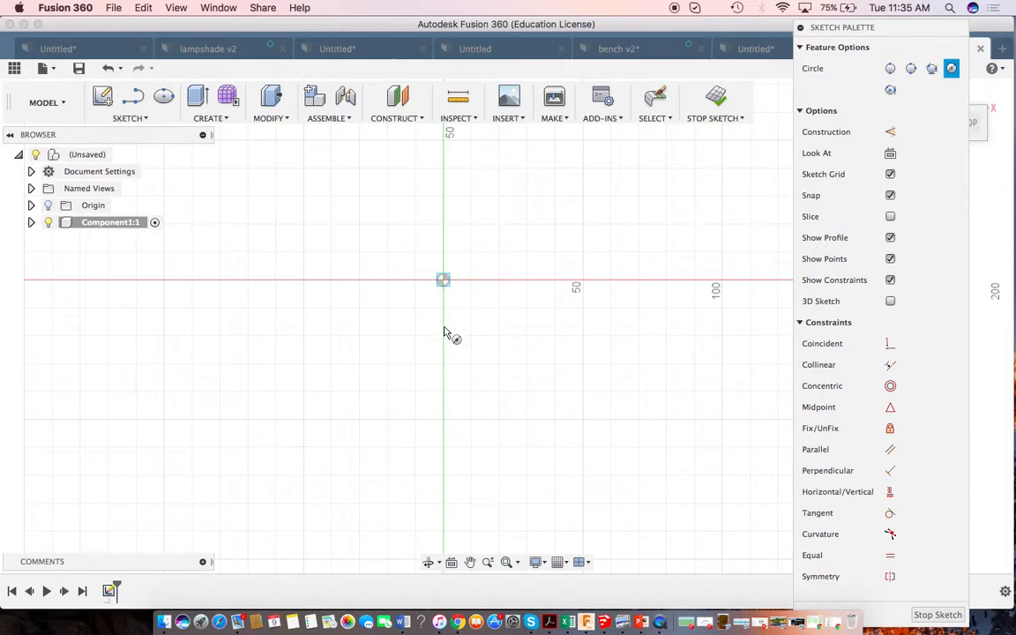
click(442, 419)
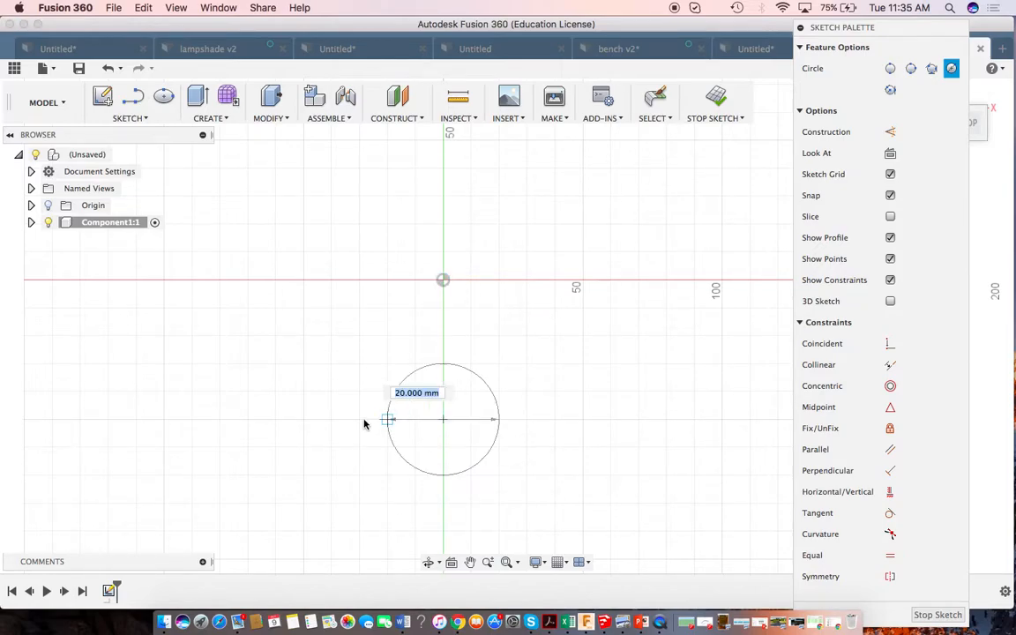
click(364, 421)
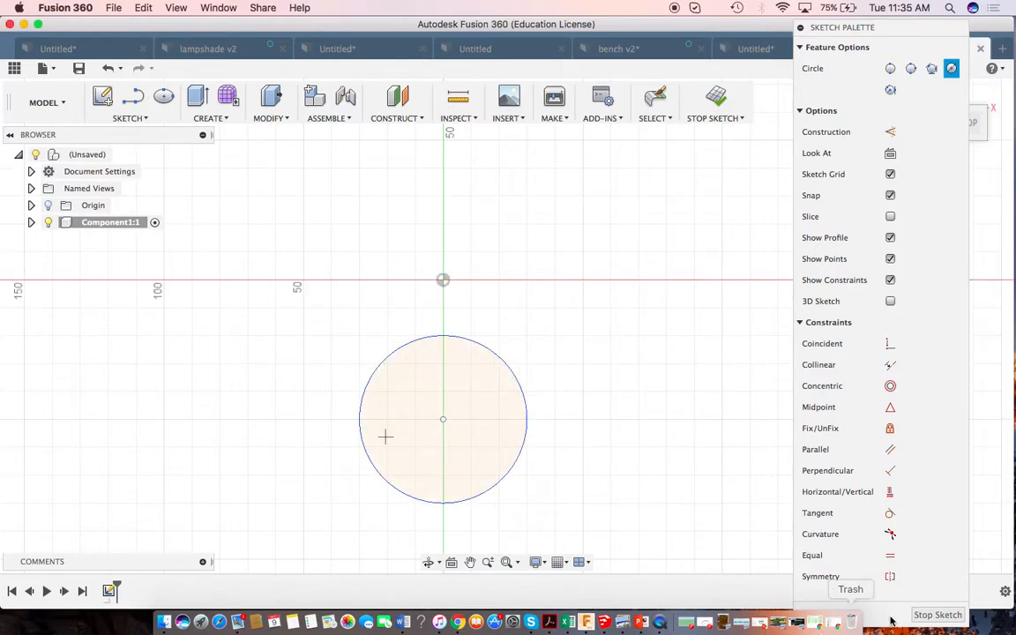
click(935, 614)
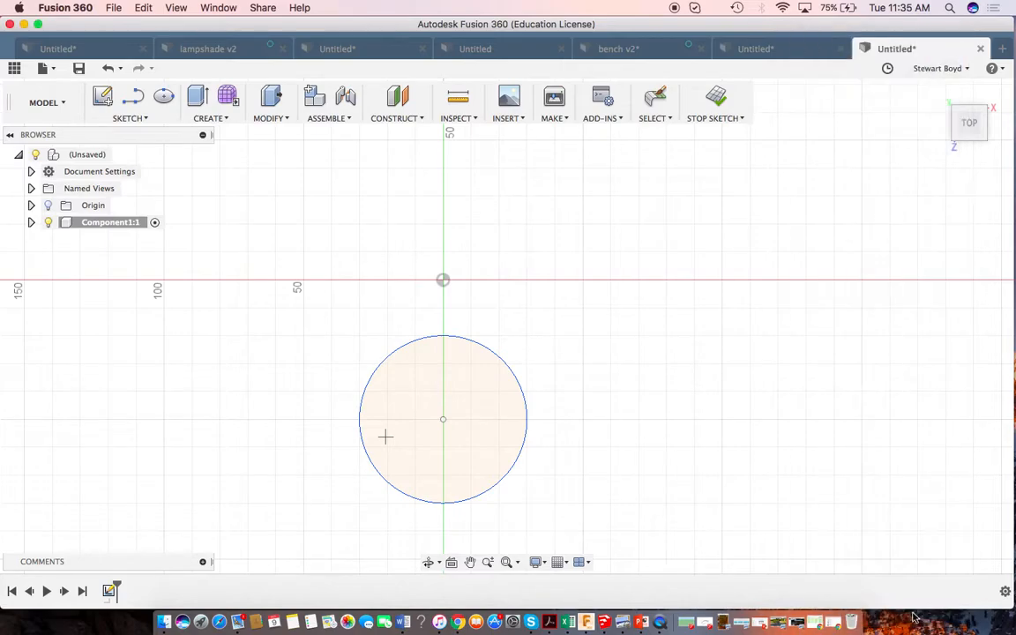
- Extrude the circle 20 mm upward as a new body with a 10-degree outward taper
click(211, 118)
click(223, 150)
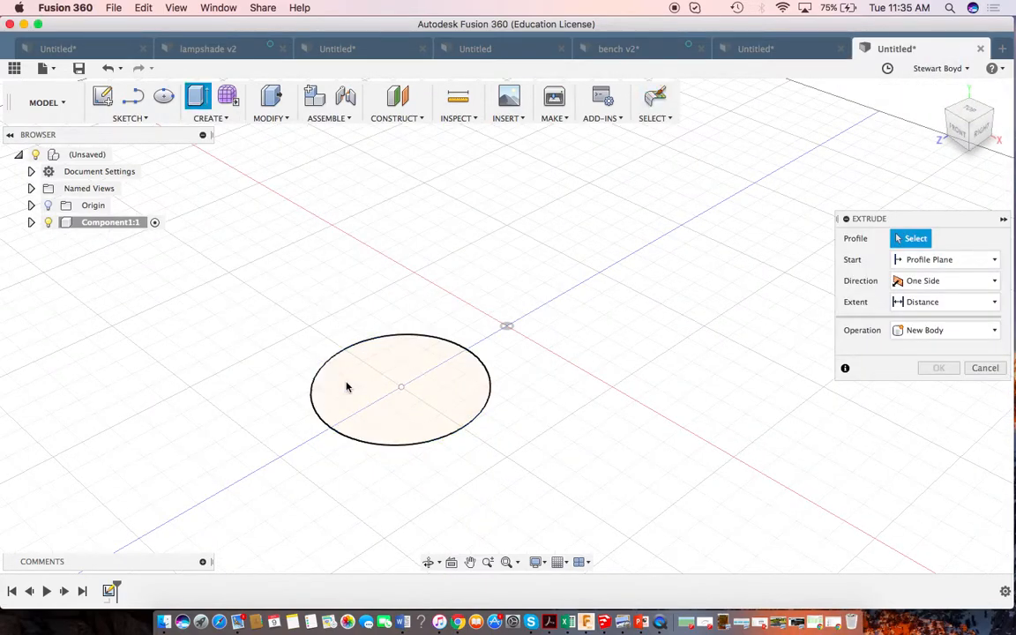
click(394, 384)
drag(399, 369, 397, 325)
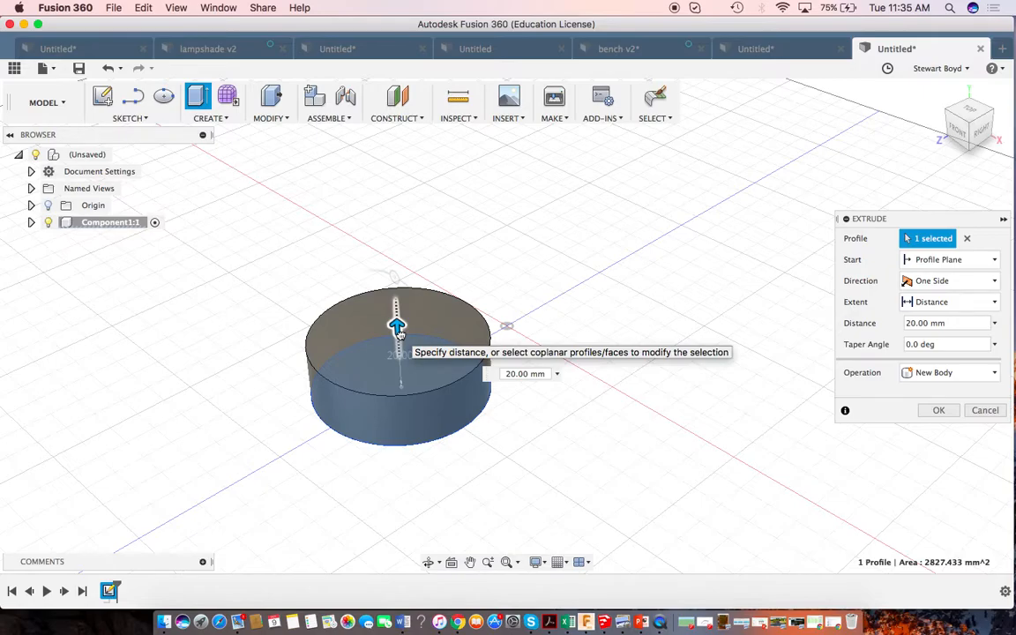
drag(396, 277, 402, 284)
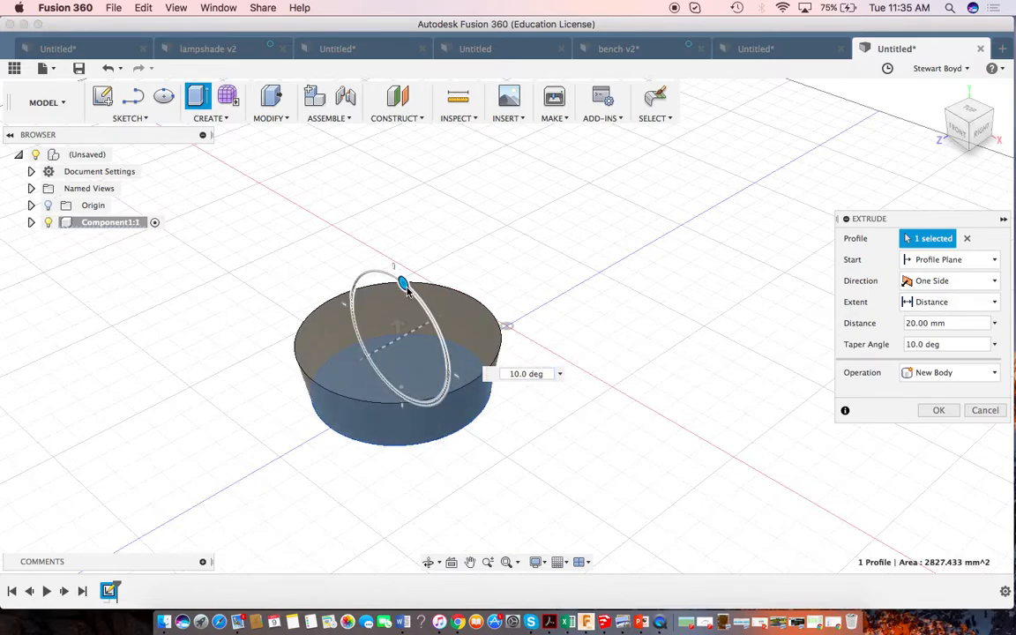
click(938, 411)
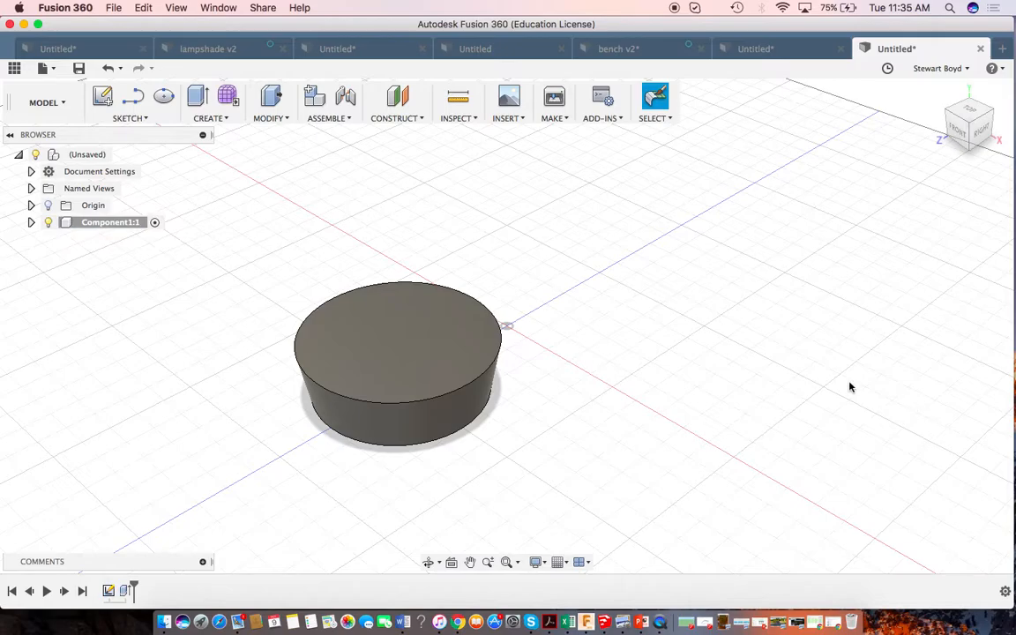
- Fillet the top edge of the tapered disc with a 1 mm radius
click(268, 119)
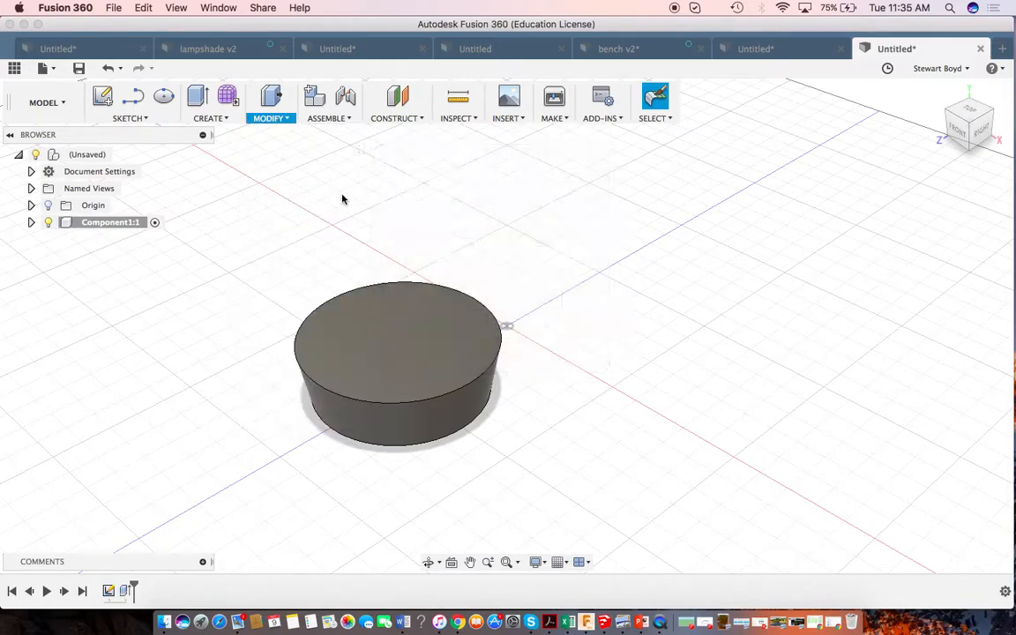
click(447, 397)
text(1)
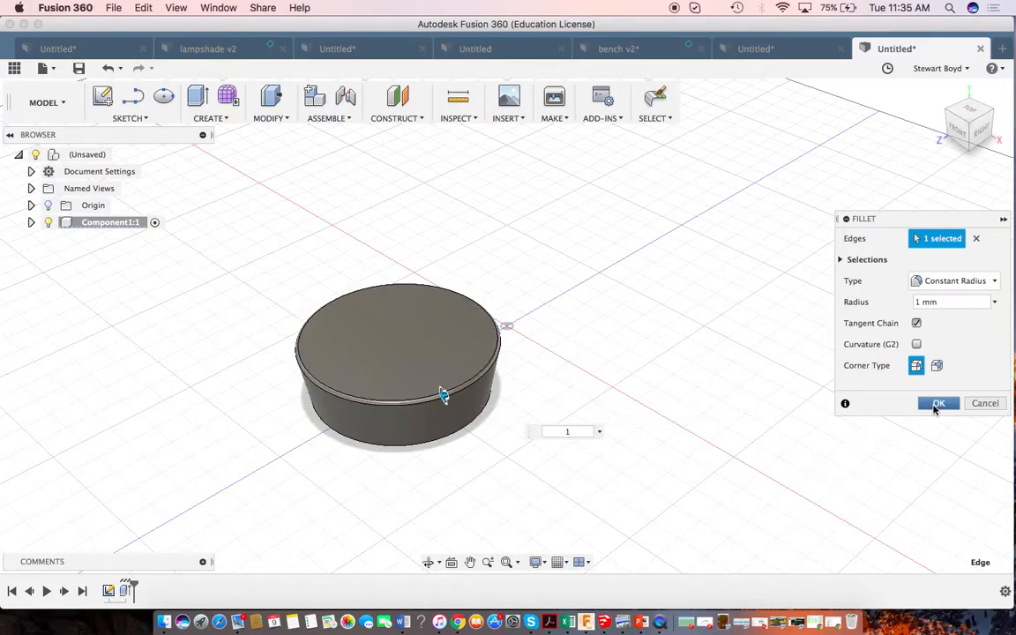
click(936, 406)
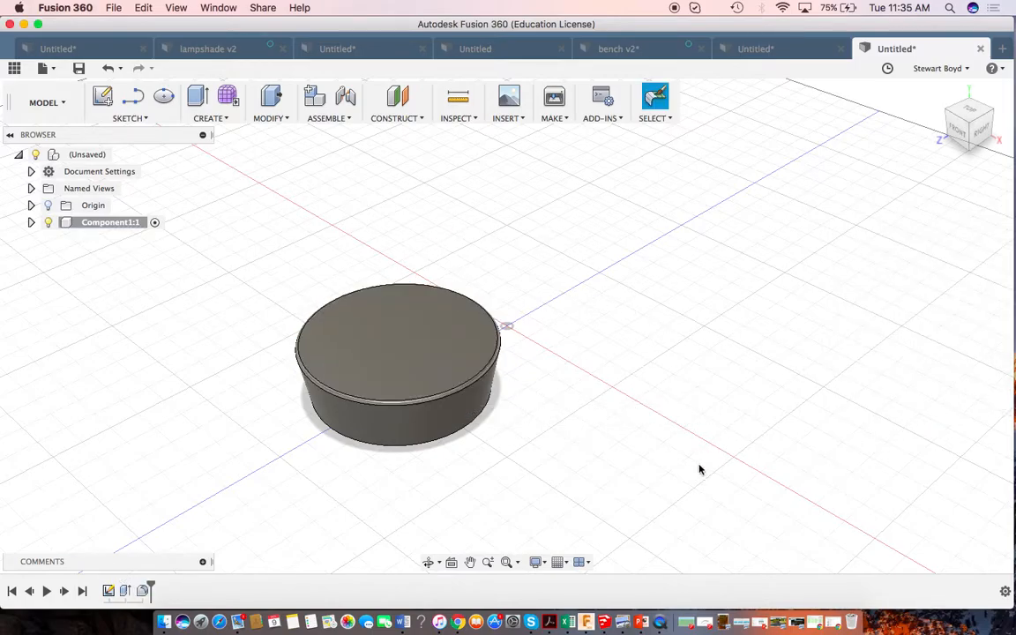
- Circular-pattern the disc's extrude and fillet features around the vertical origin axis, full type, with a quantity of 3
click(210, 118)
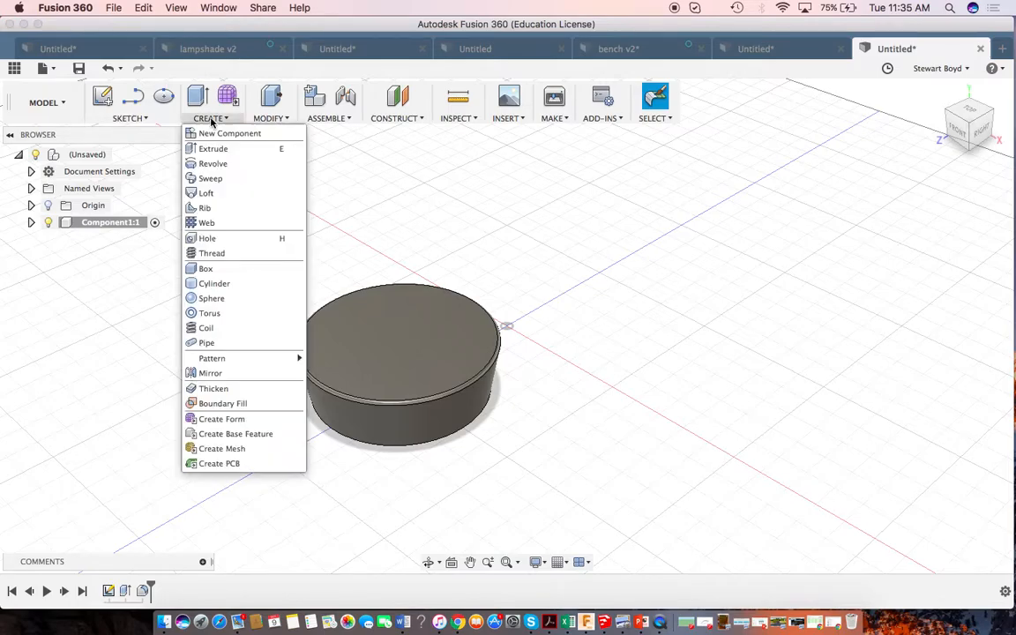
mouse_move(216, 359)
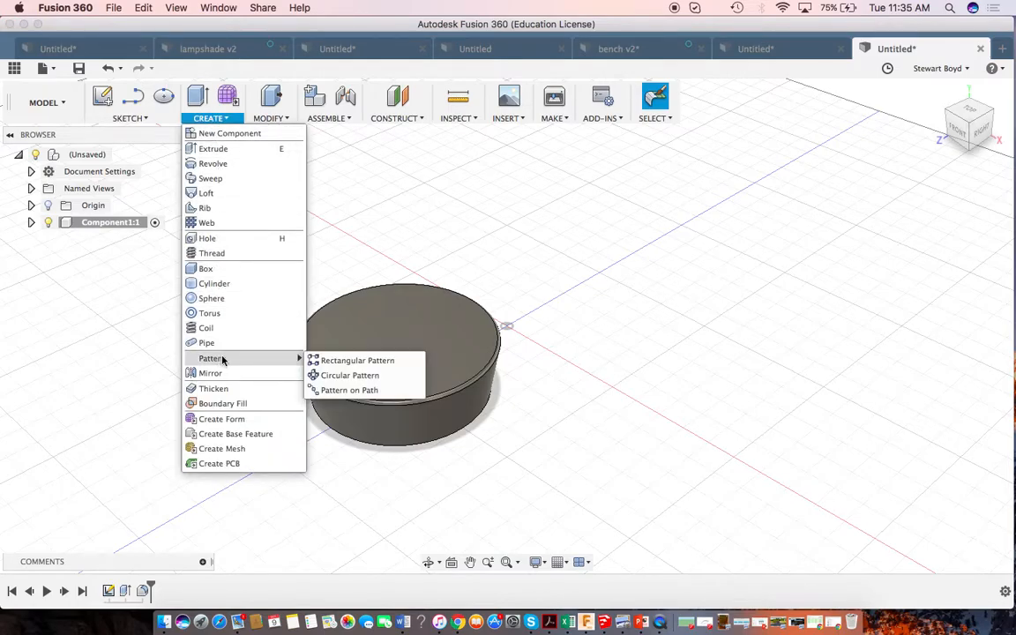
click(340, 376)
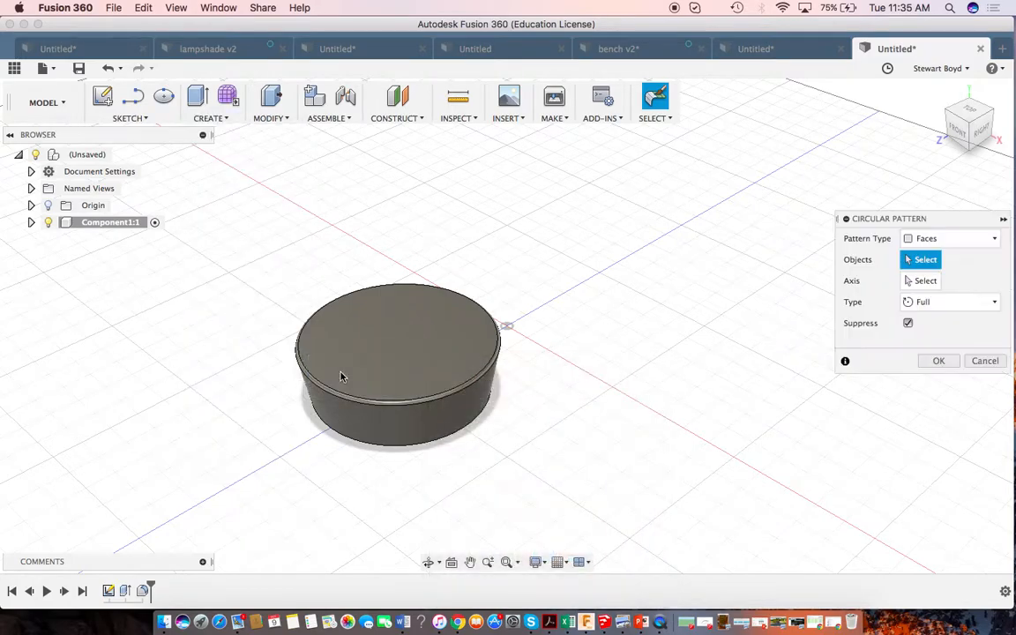
click(125, 591)
click(144, 592)
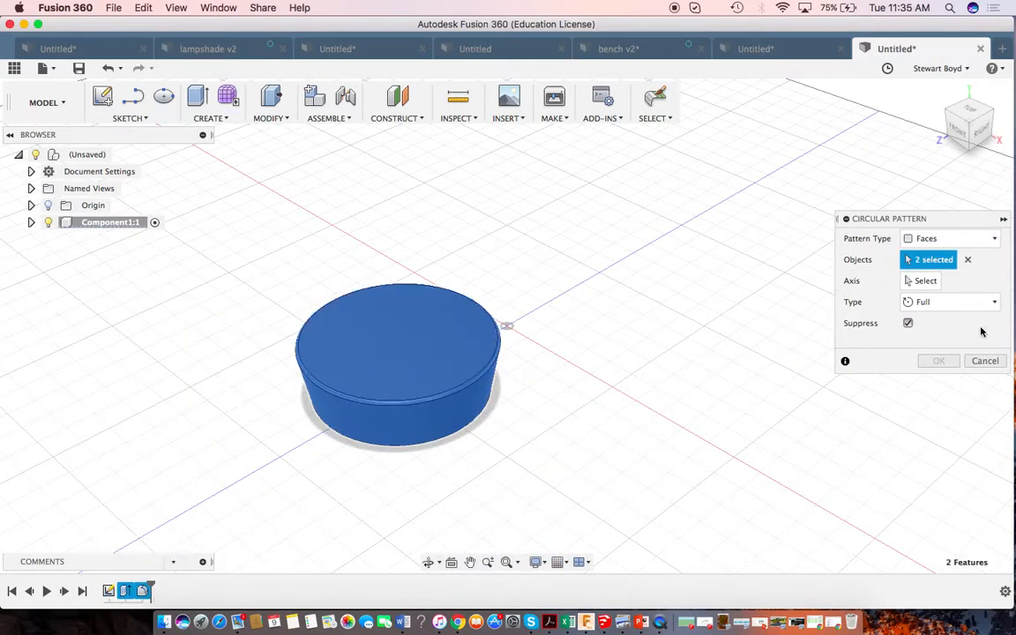
click(924, 280)
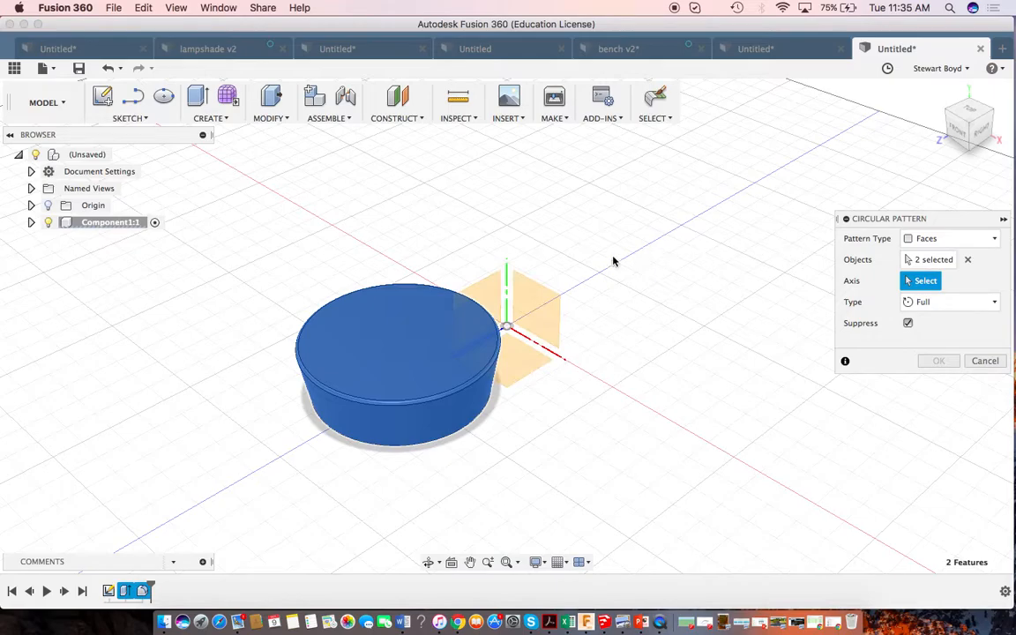
click(506, 284)
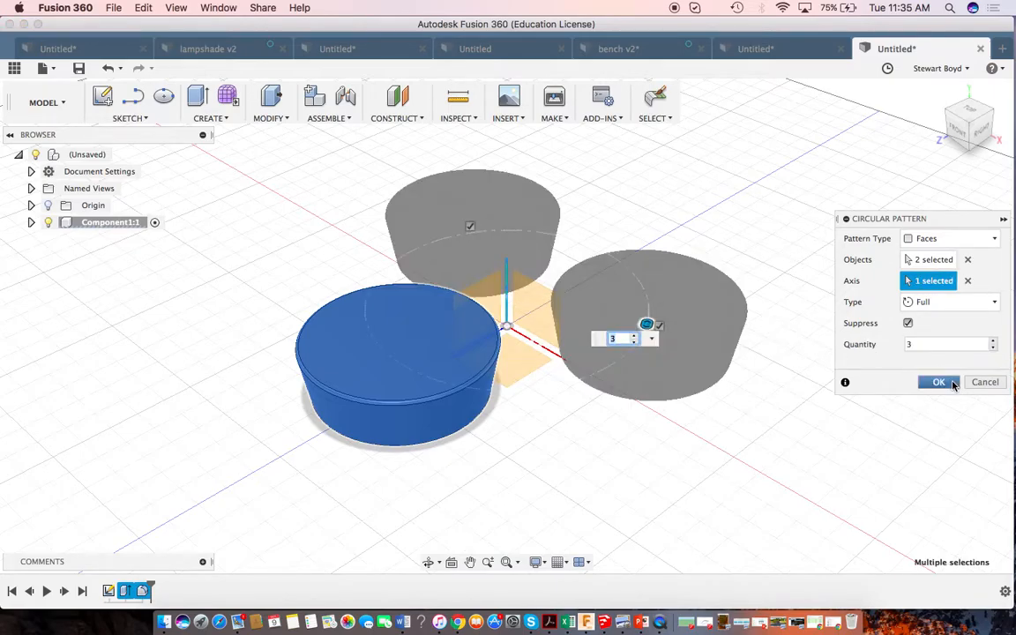
click(953, 384)
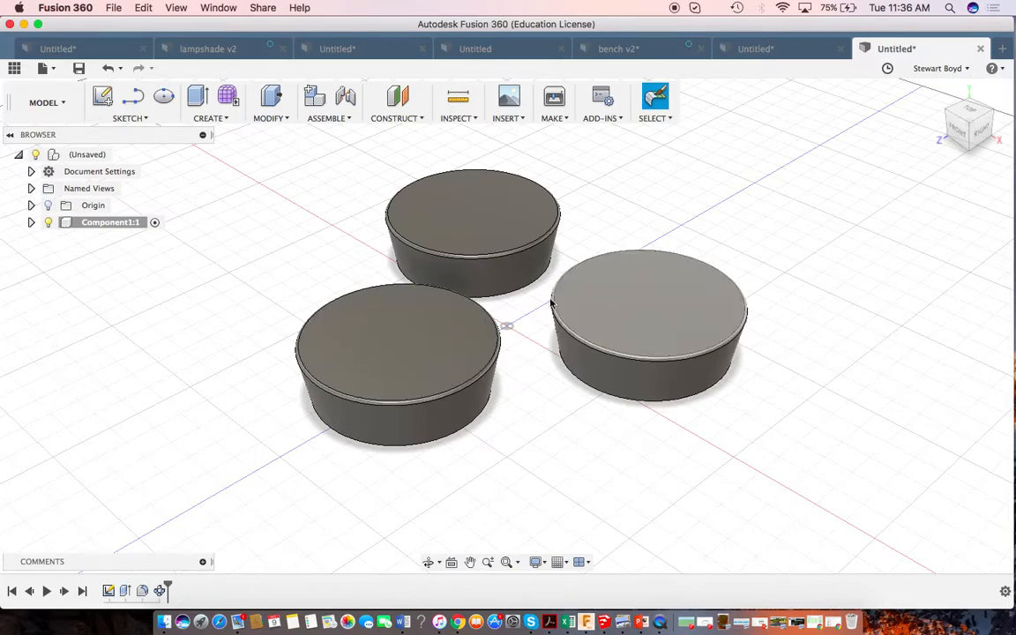
- Create a form and draw a centre box about 31 × 35 × 15 mm on the front disc's top face, with two faces per direction
click(225, 99)
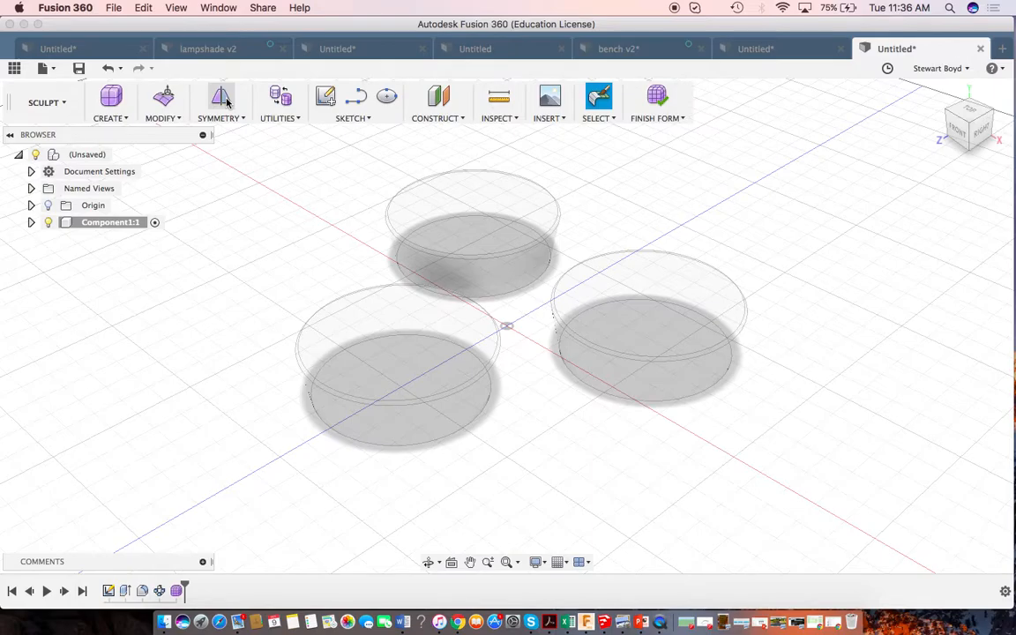
click(114, 123)
click(114, 131)
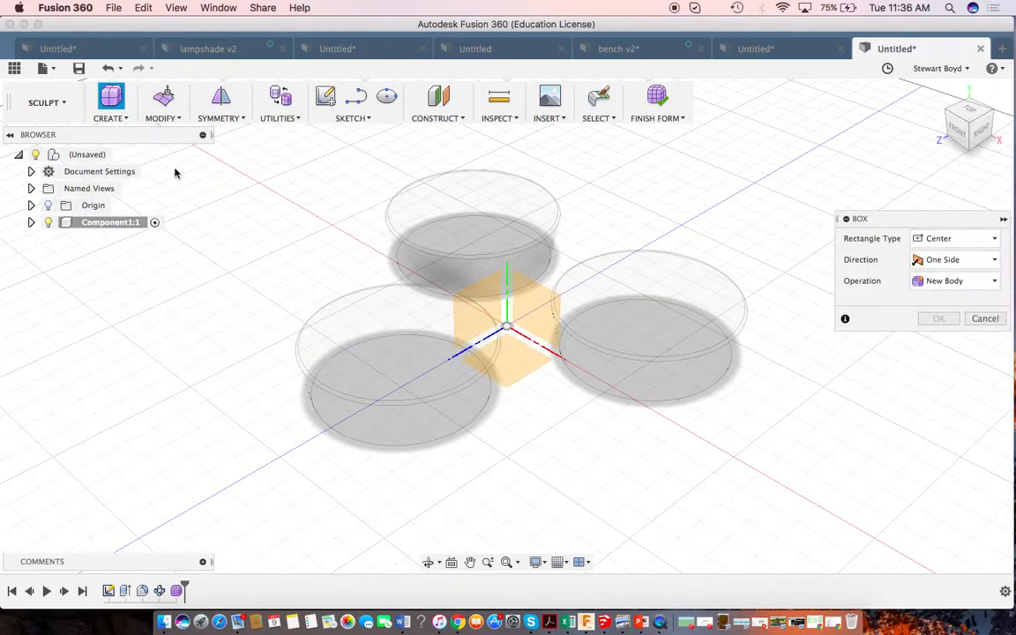
click(366, 344)
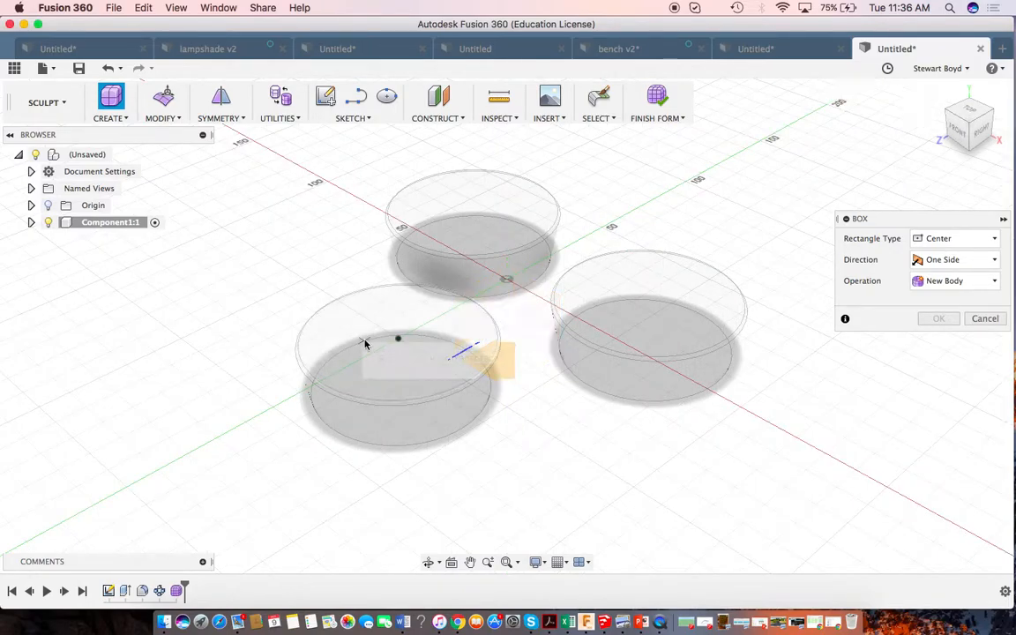
click(398, 339)
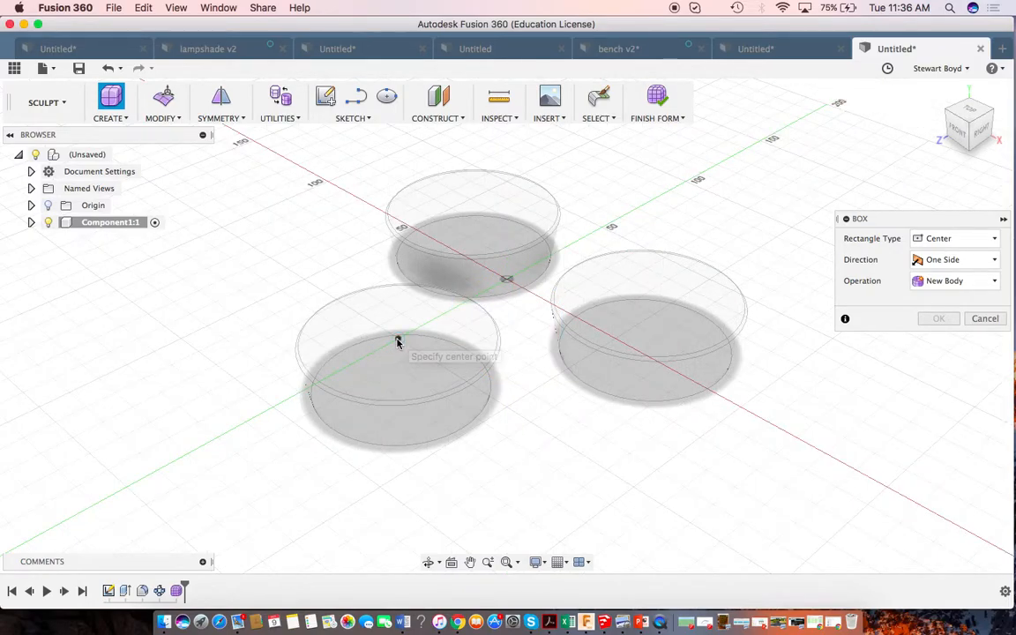
click(388, 384)
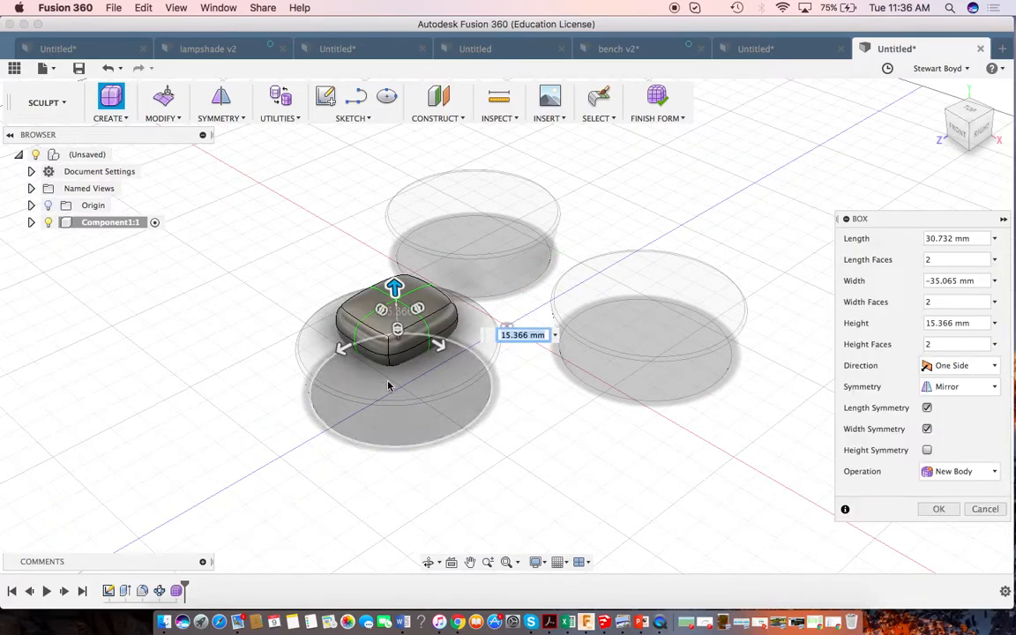
scroll(479, 387, up, 2)
middle_drag(445, 338, 537, 446)
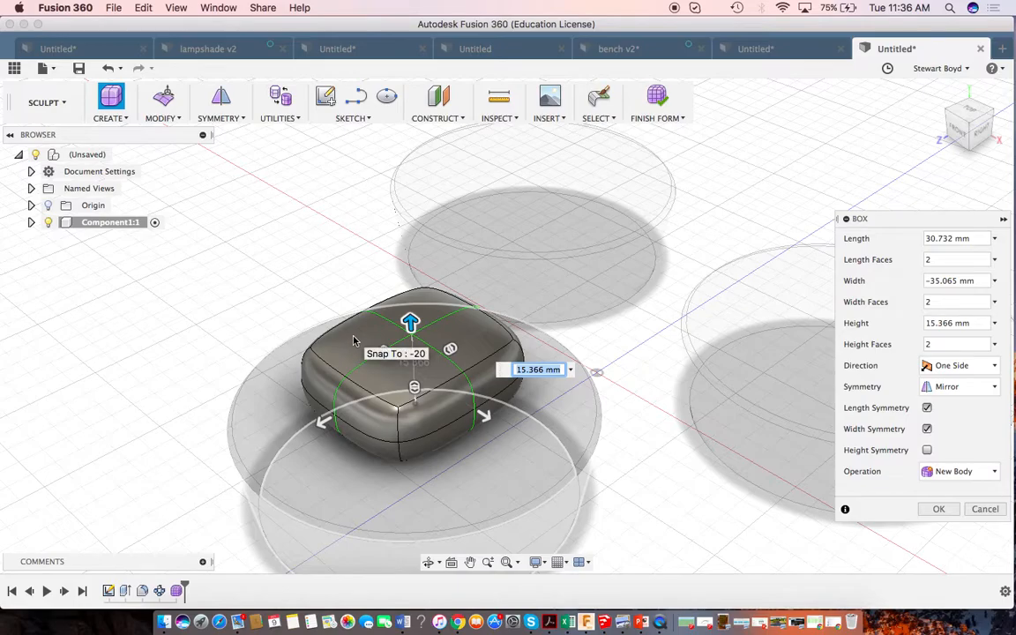
click(415, 388)
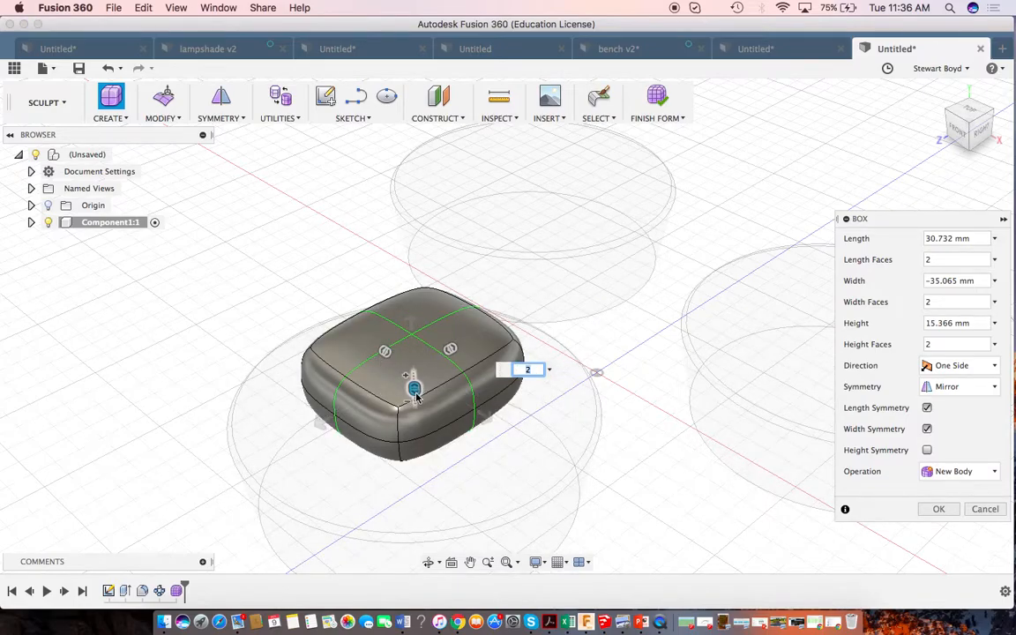
drag(414, 393, 417, 404)
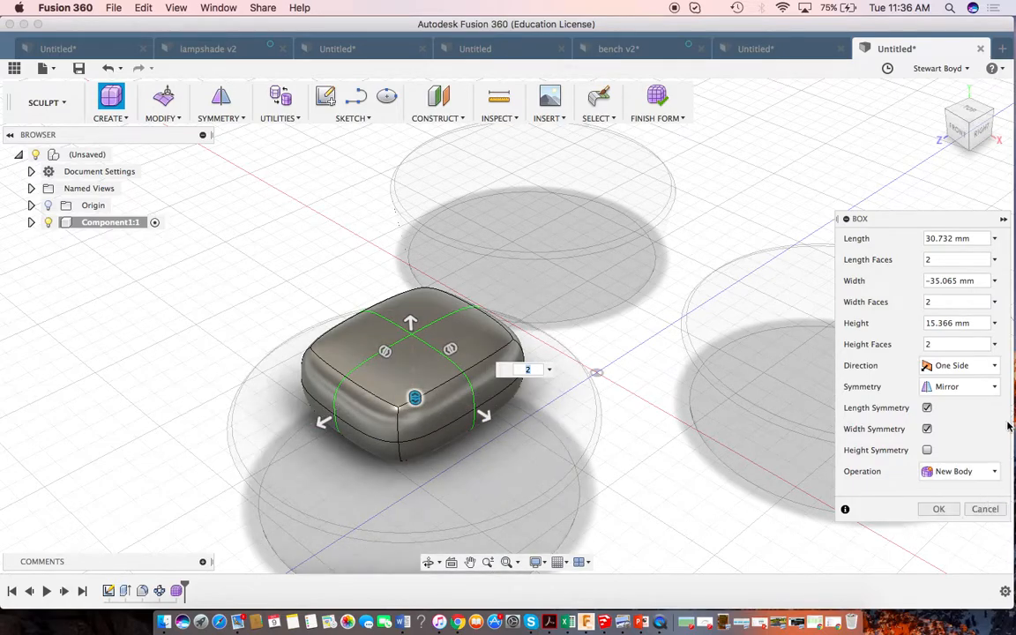
- Switch the box's symmetry to None, restore it to Mirror with length and width symmetry, and finish the box
click(997, 389)
click(937, 402)
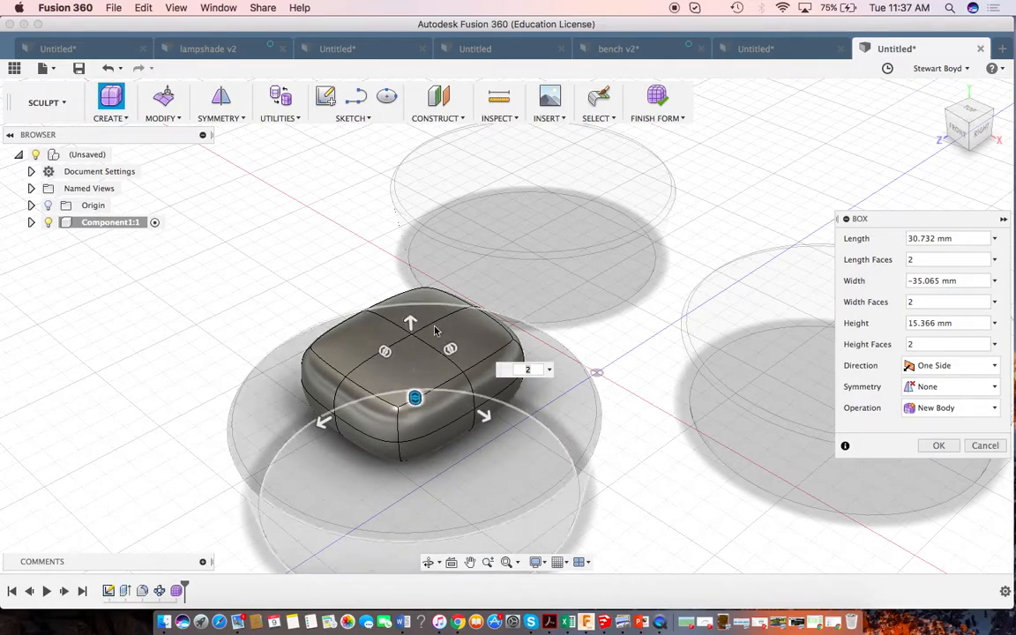
click(992, 389)
click(932, 420)
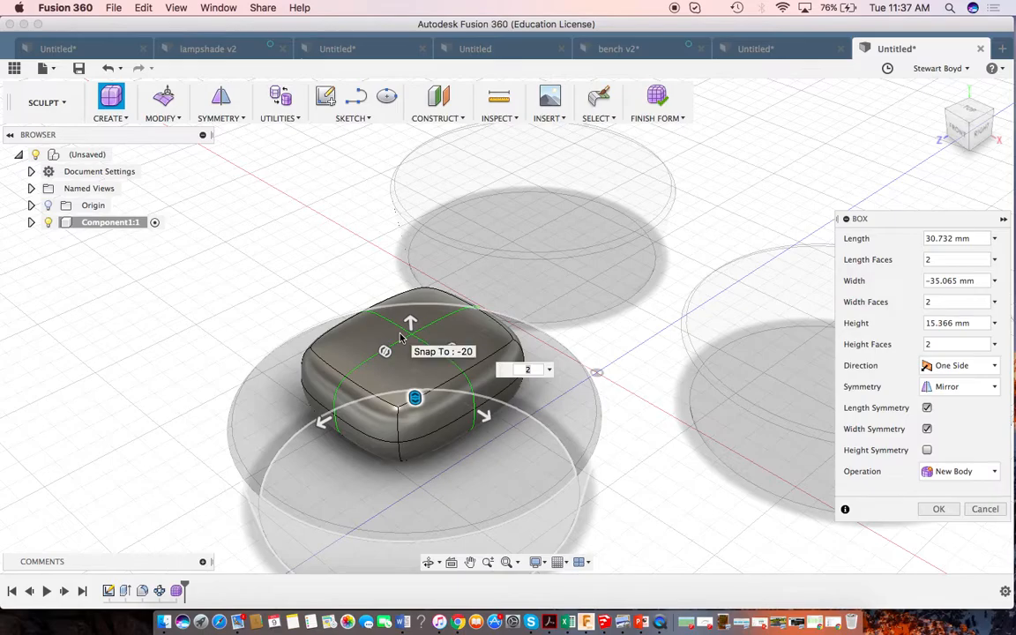
click(938, 509)
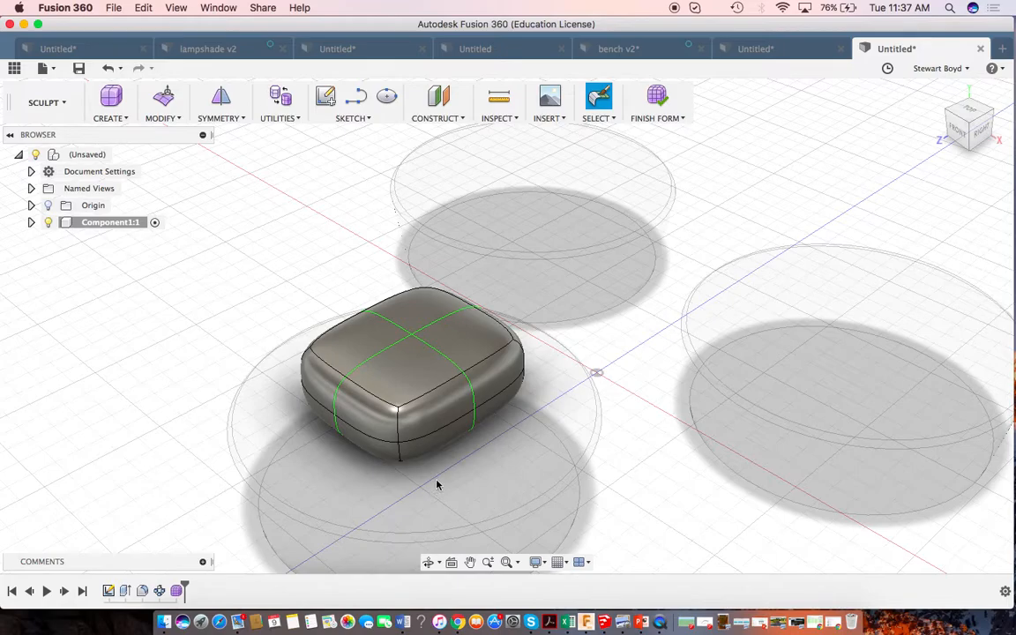
- Select the upper and lower faces of one half of the box's right side and move them 10 mm outward with Edit Form
click(434, 427)
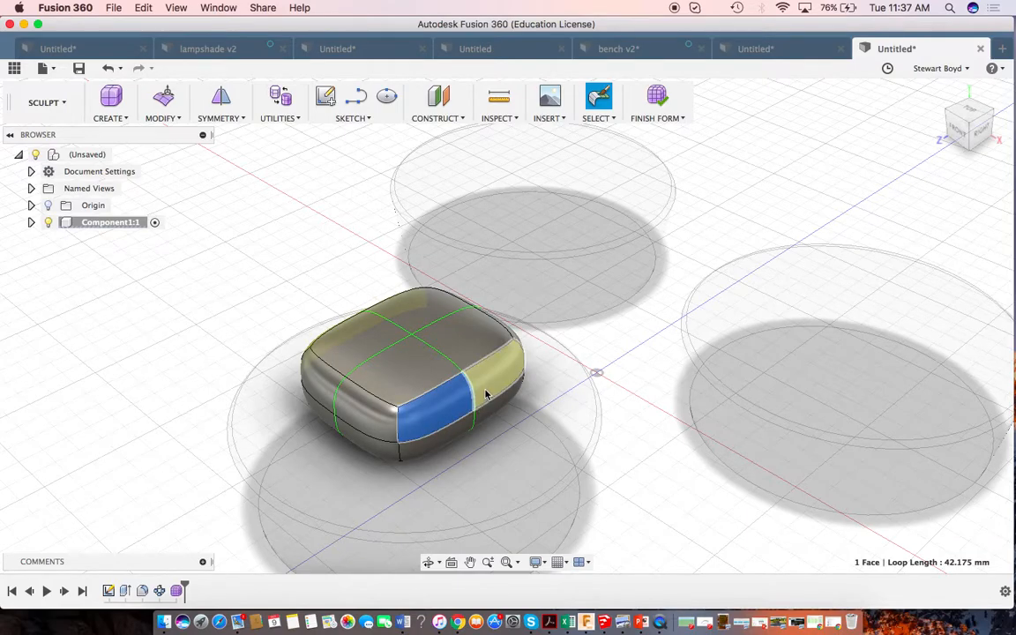
shift+click(450, 439)
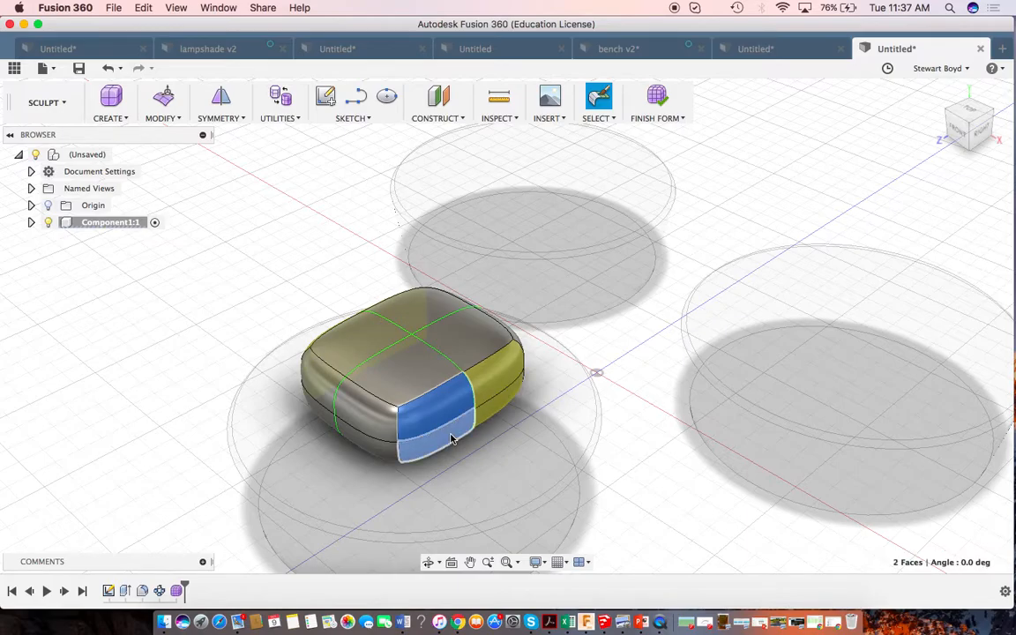
click(429, 562)
drag(397, 420, 386, 381)
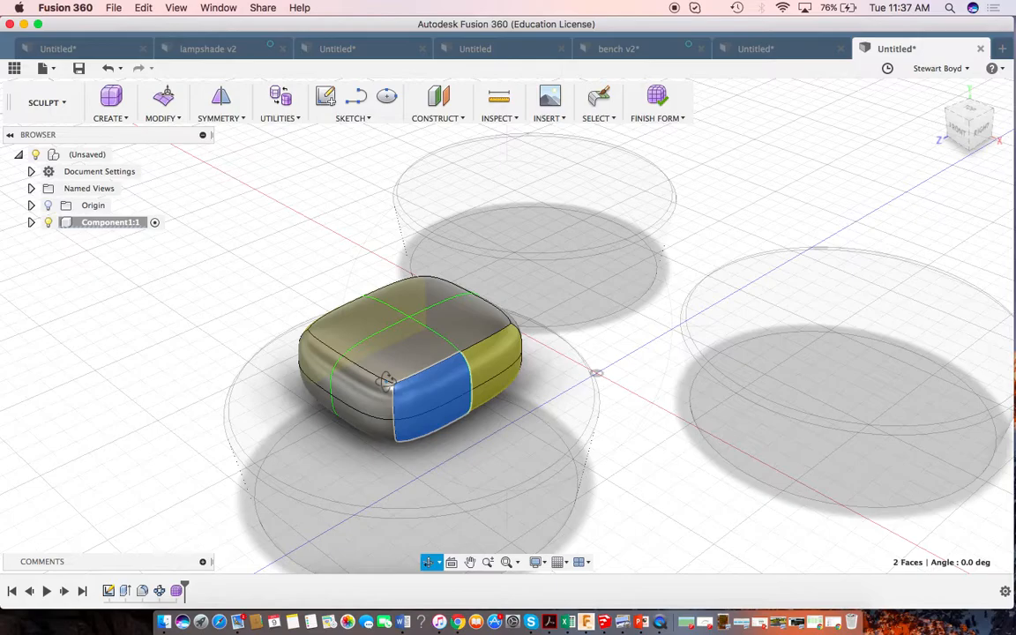
key(Escape)
right_click(438, 398)
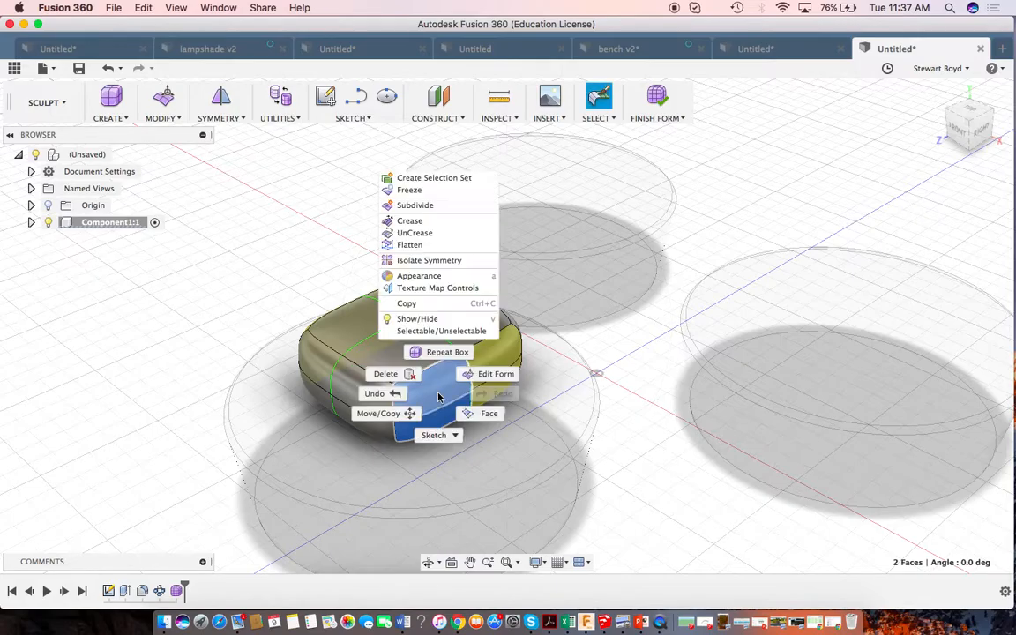
click(495, 374)
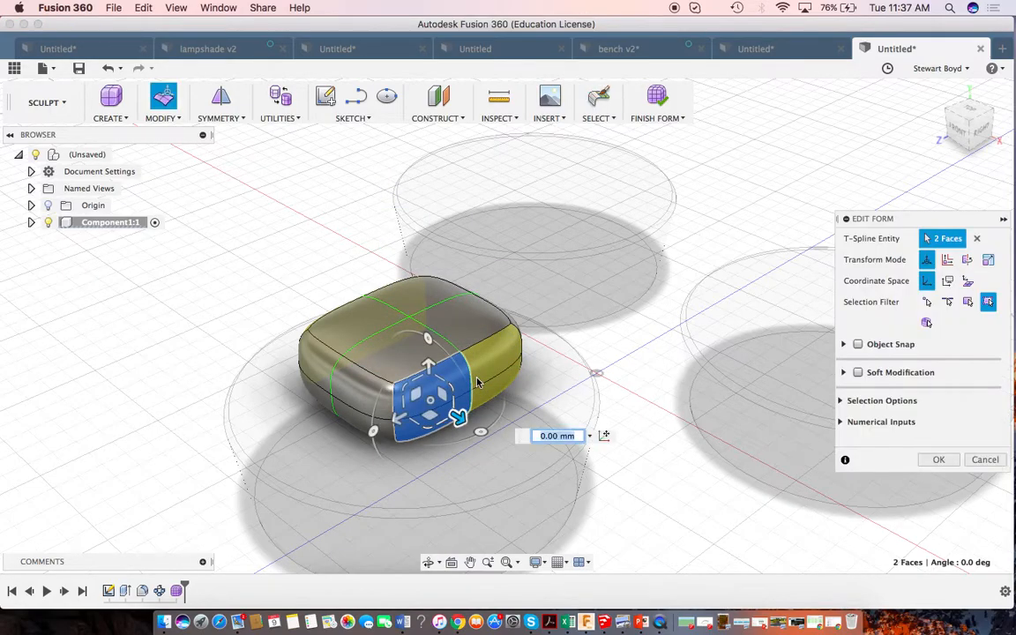
drag(469, 423, 499, 451)
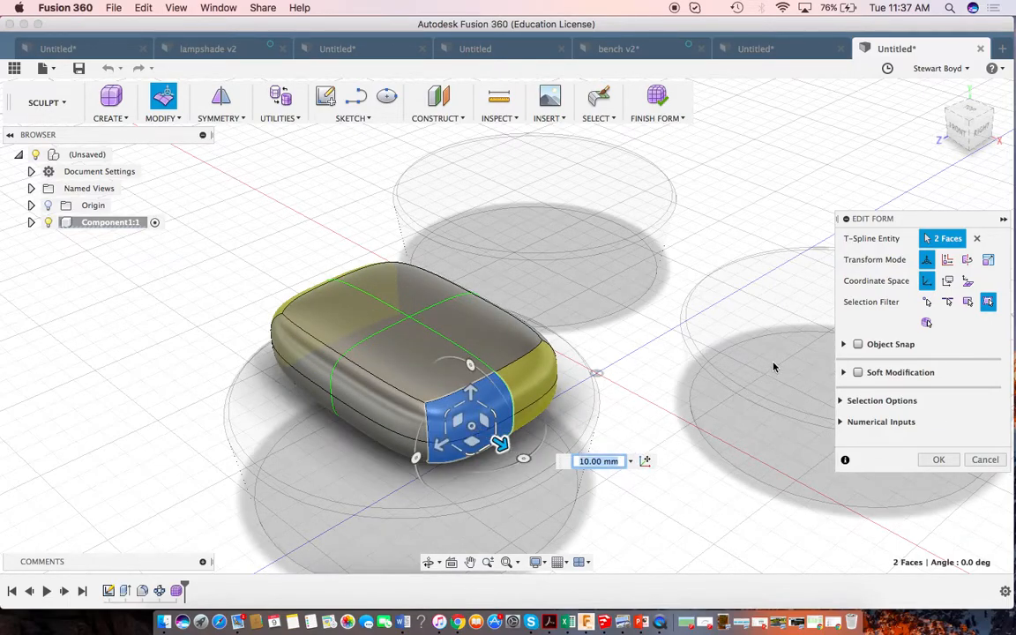
click(971, 111)
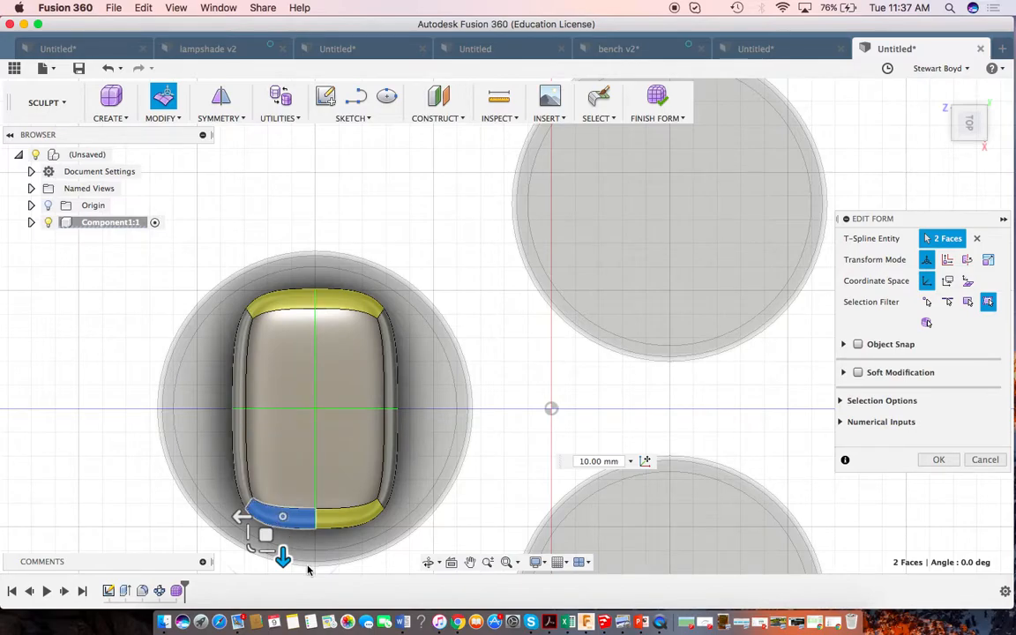
mouse_move(282, 557)
mouse_down()
mouse_move(281, 576)
mouse_move(281, 567)
mouse_up()
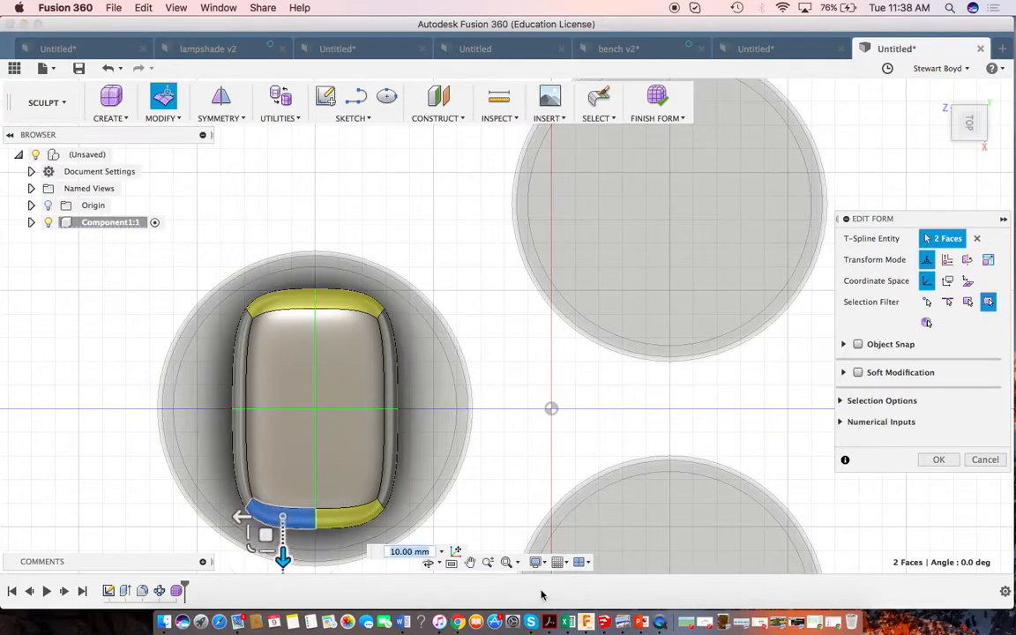
- Select the upper and lower faces of one half of the form's front side and move them 10 mm outward
click(426, 563)
drag(477, 462, 533, 383)
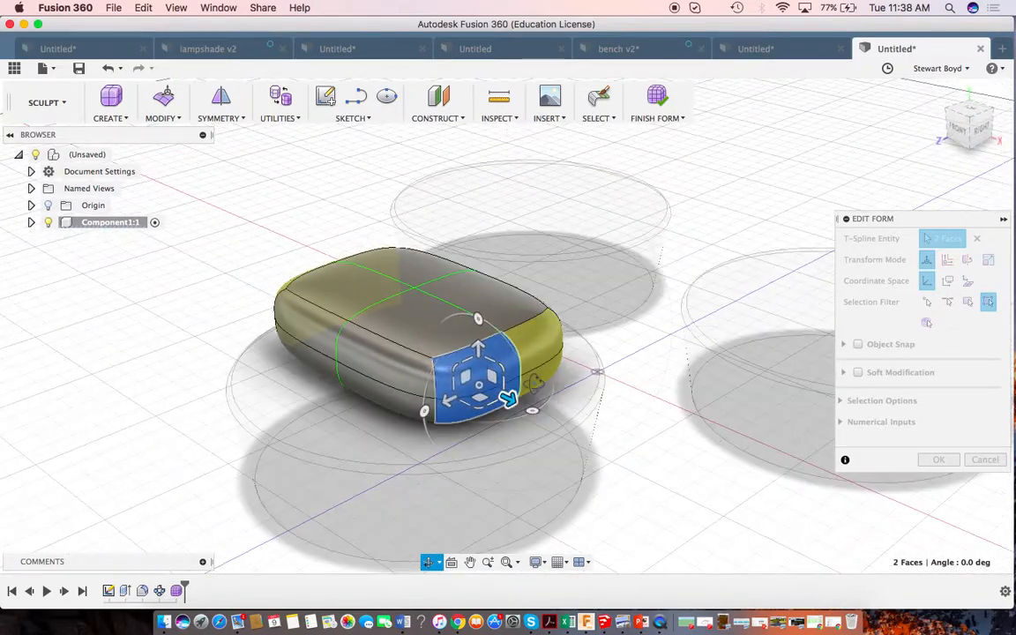
key(Escape)
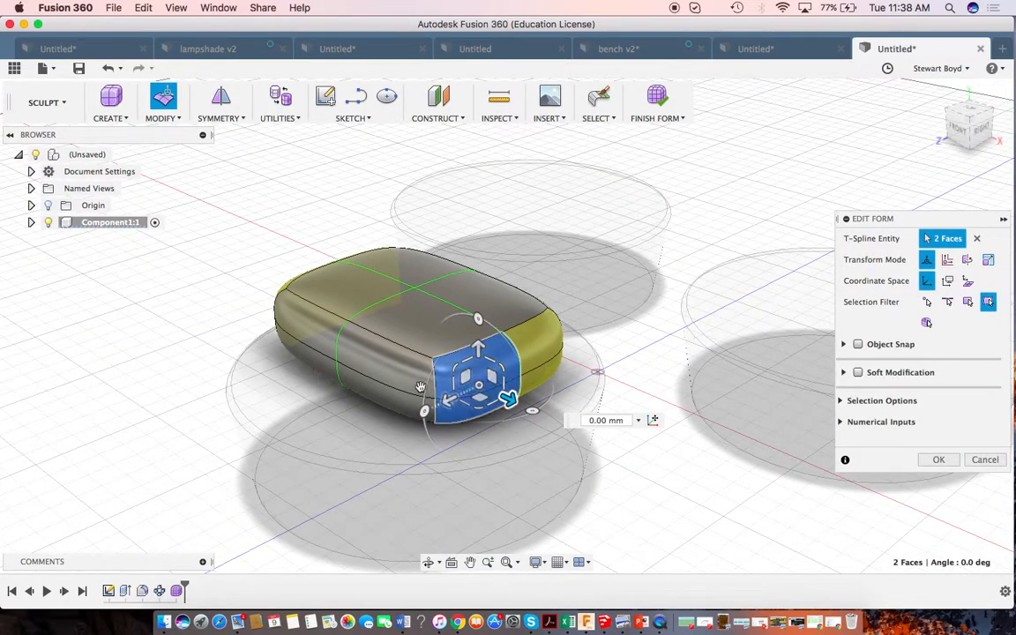
click(351, 369)
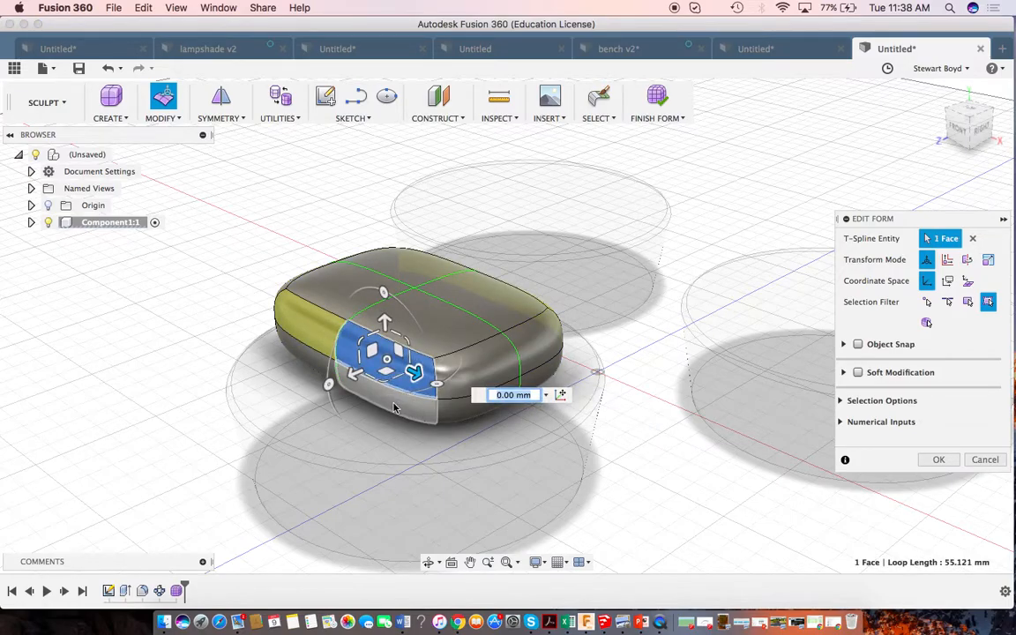
shift+click(394, 407)
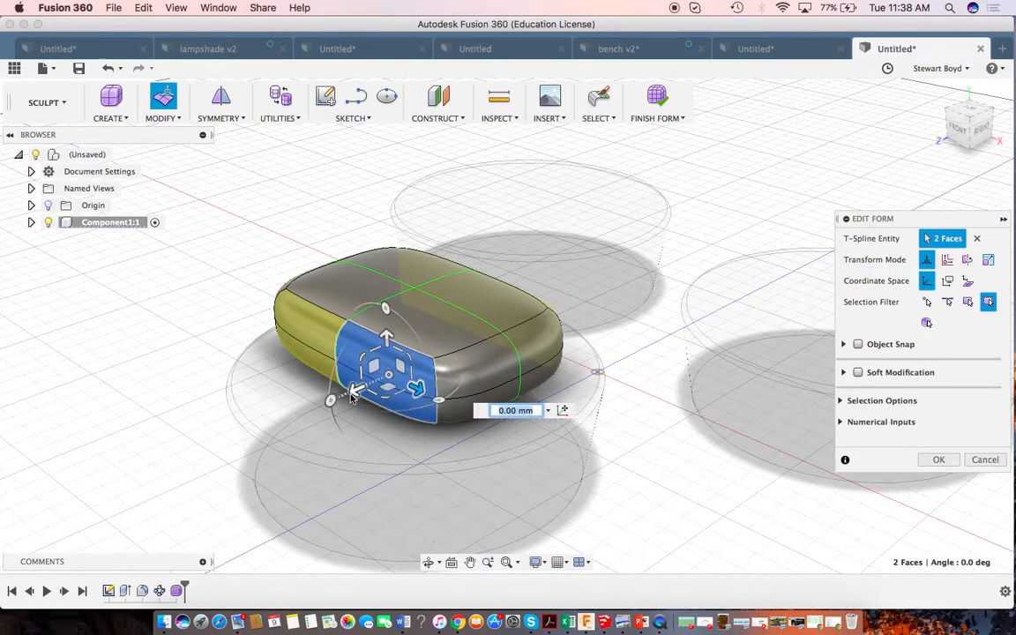
drag(353, 391, 305, 410)
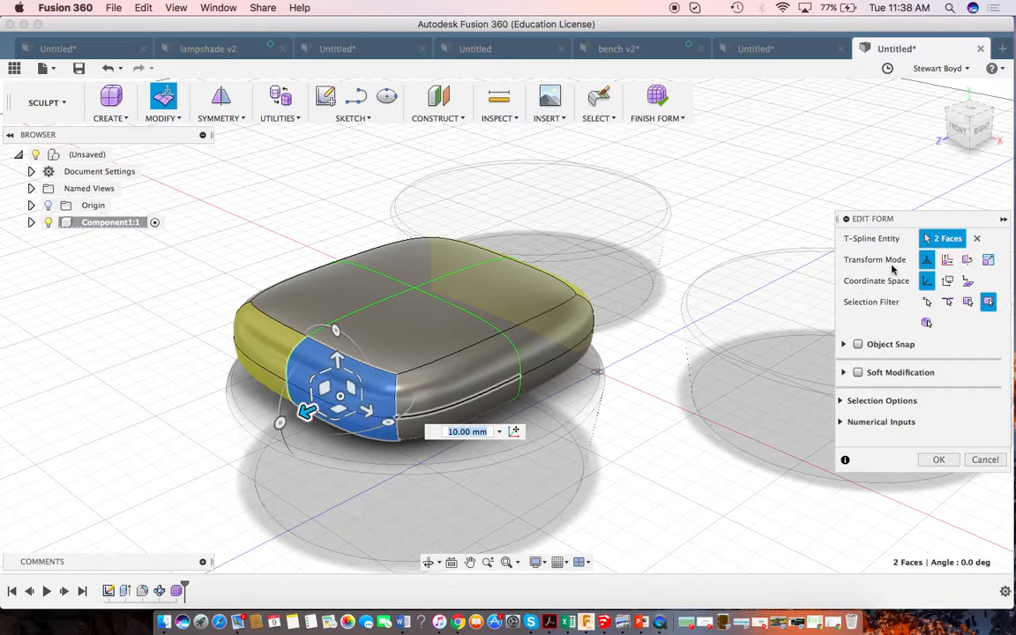
- Examine the form from above to compare its outline with the round disc beneath it
click(967, 107)
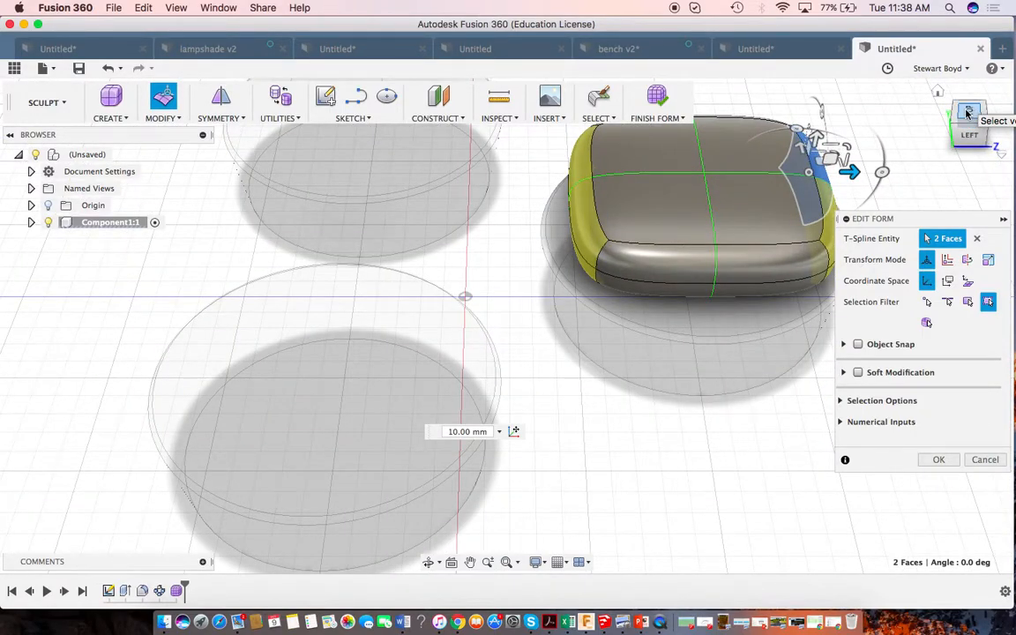
click(967, 110)
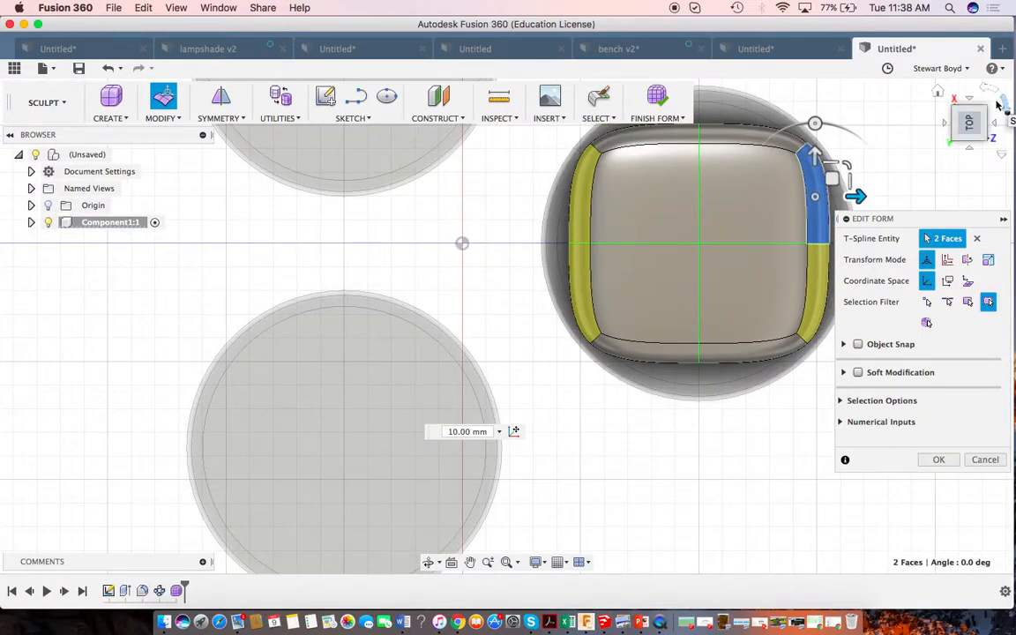
click(1006, 105)
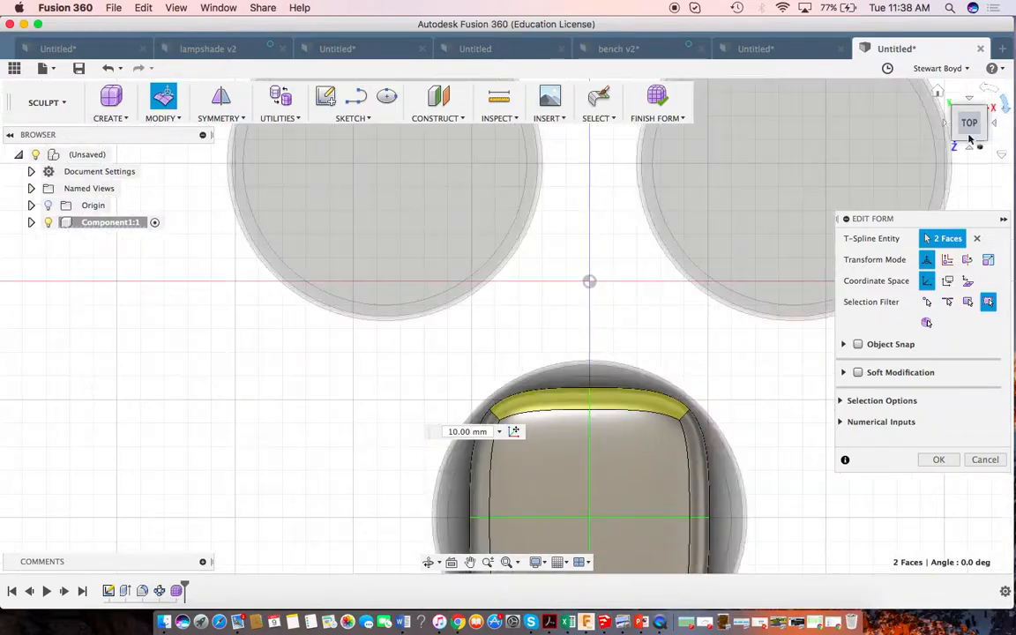
click(470, 564)
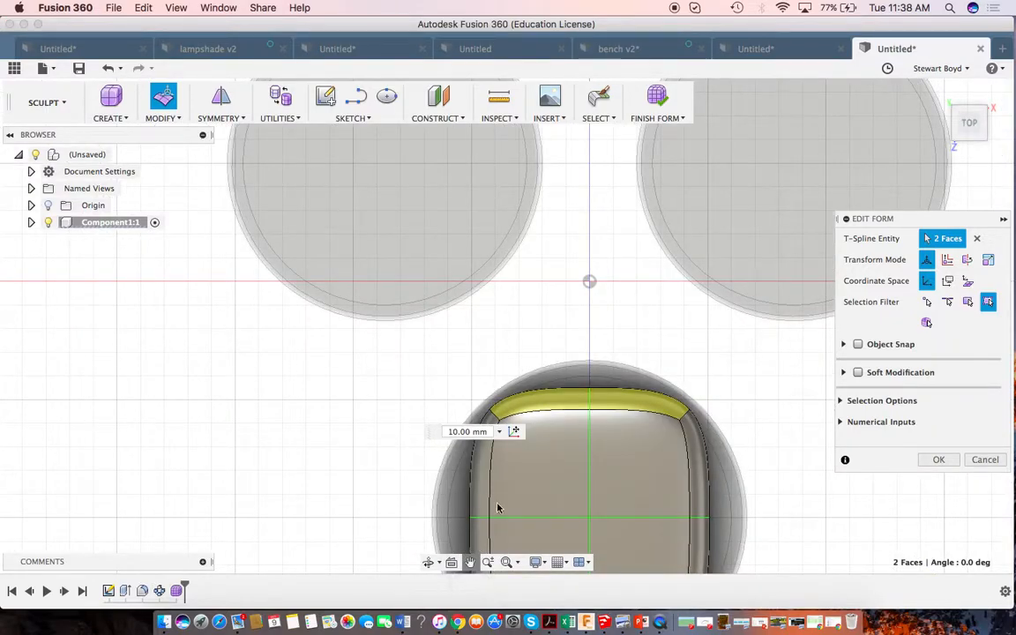
drag(491, 514, 401, 353)
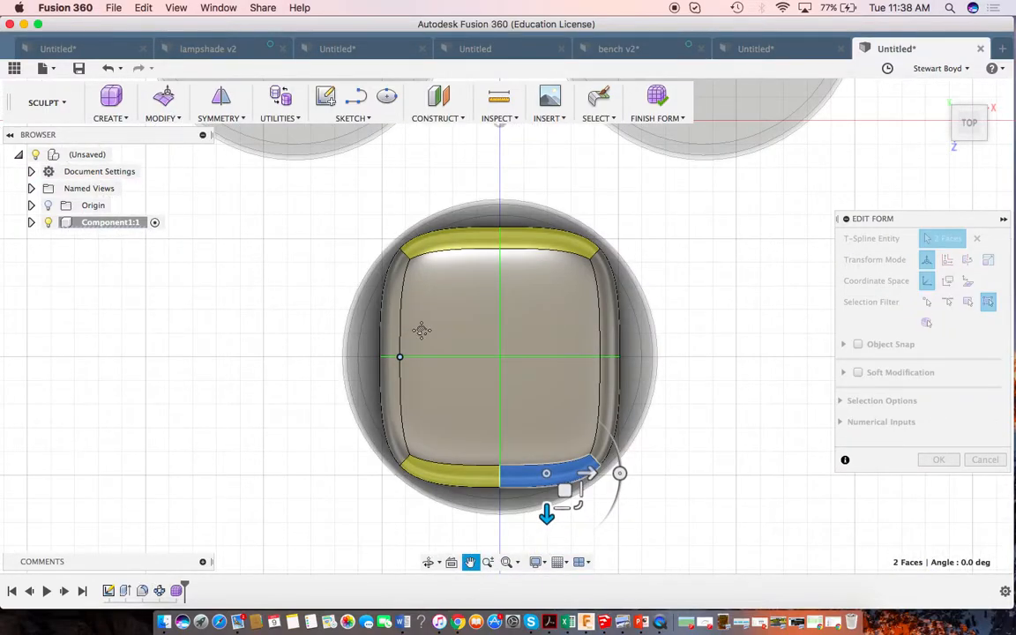
key(Escape)
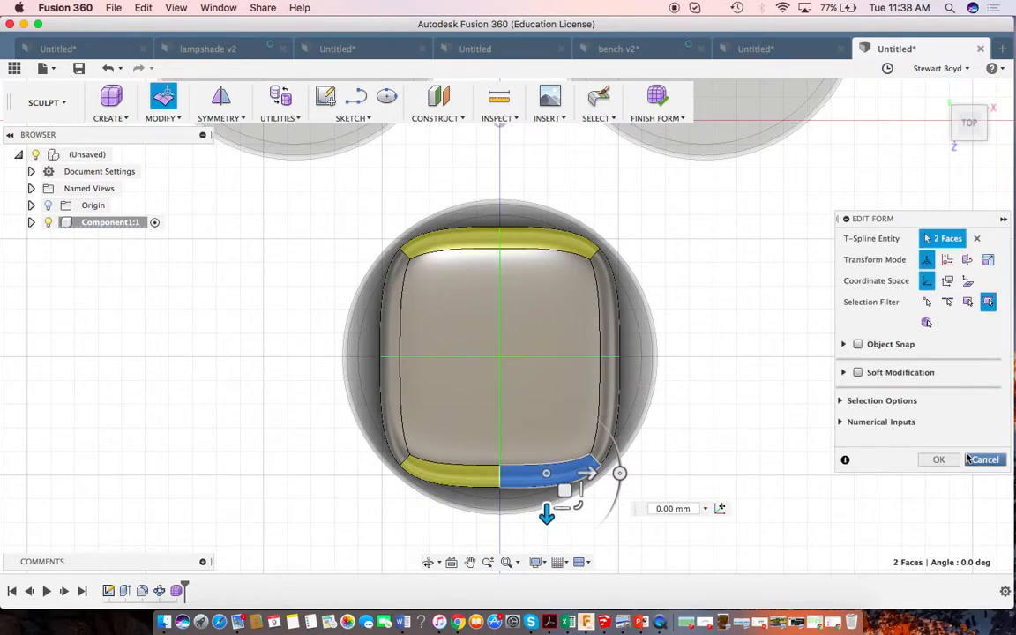
click(429, 561)
drag(520, 386, 435, 325)
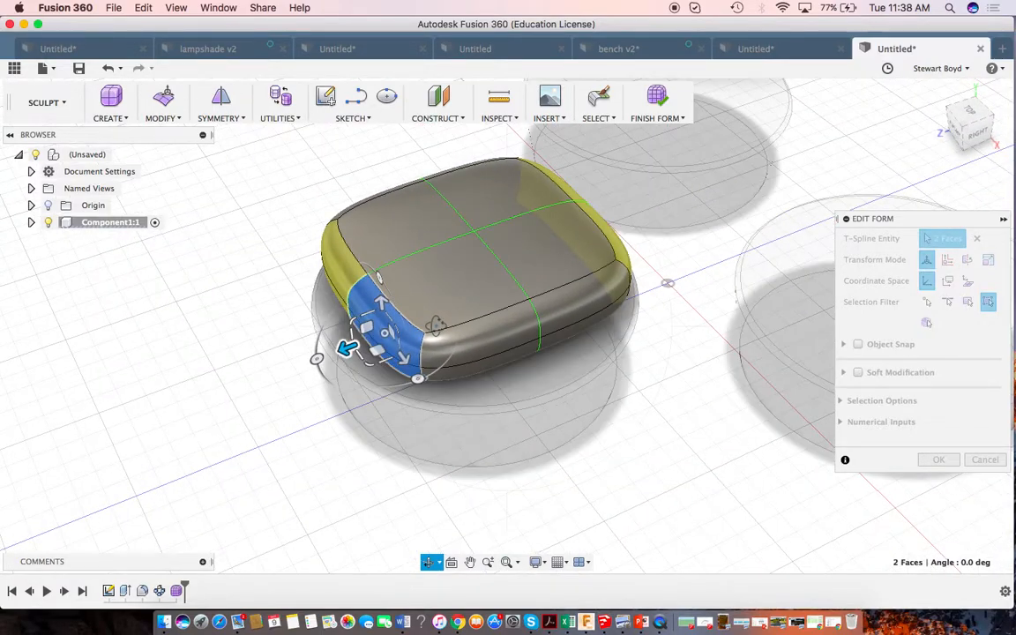
key(Escape)
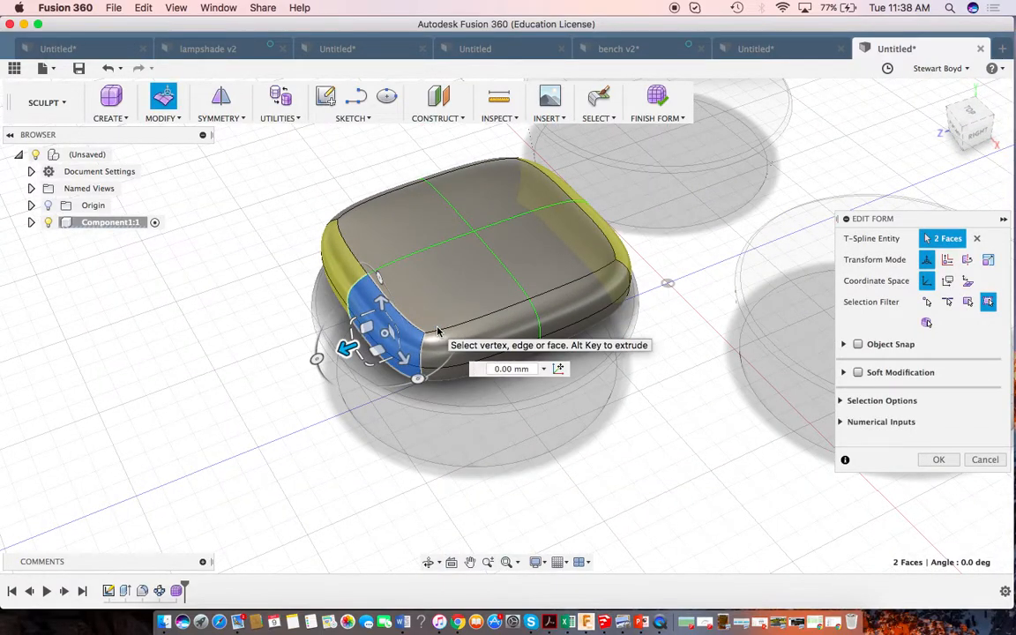
- Select the upper and lower centre edges on the form's right side and move them 10 mm outward
click(535, 322)
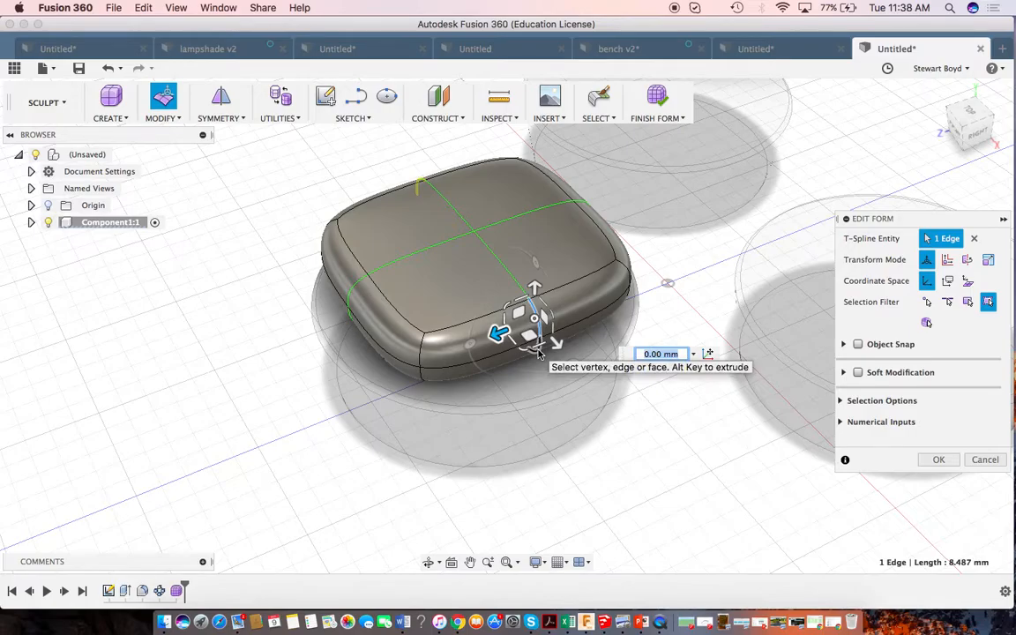
shift+click(540, 351)
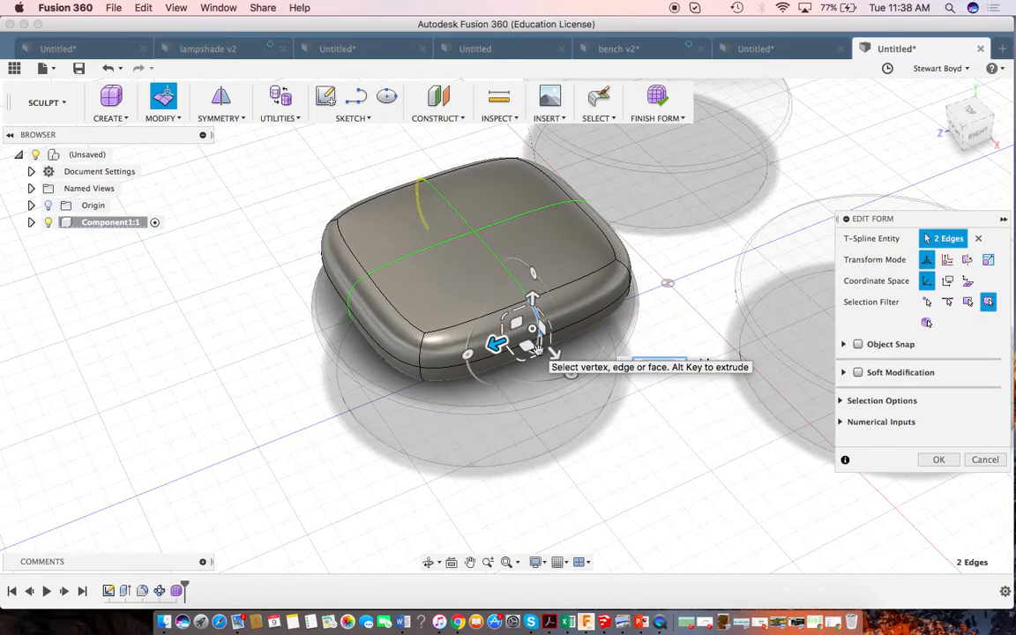
drag(553, 353, 561, 373)
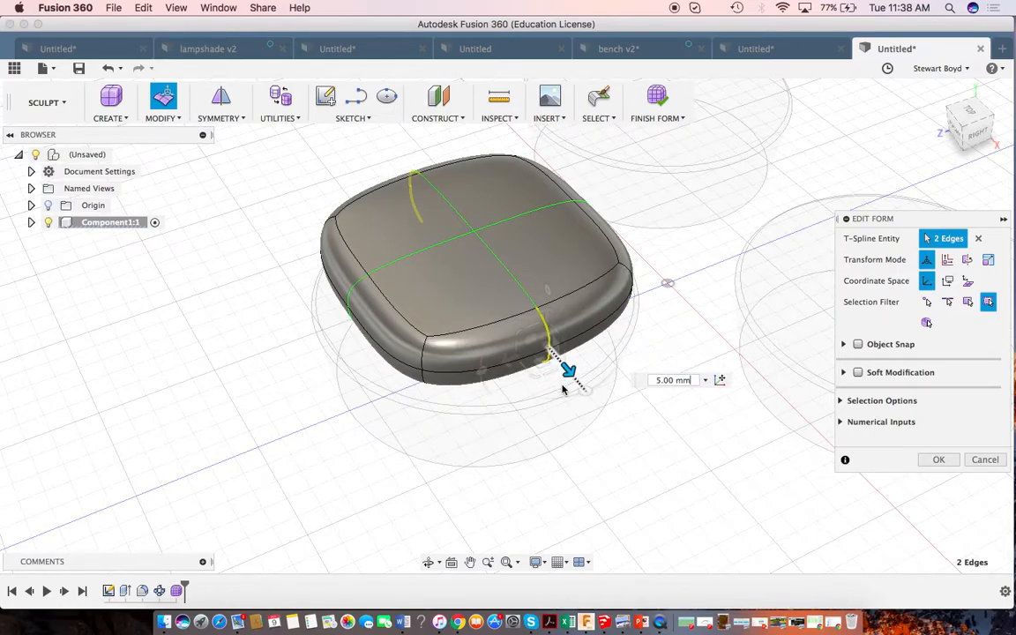
drag(564, 396, 580, 399)
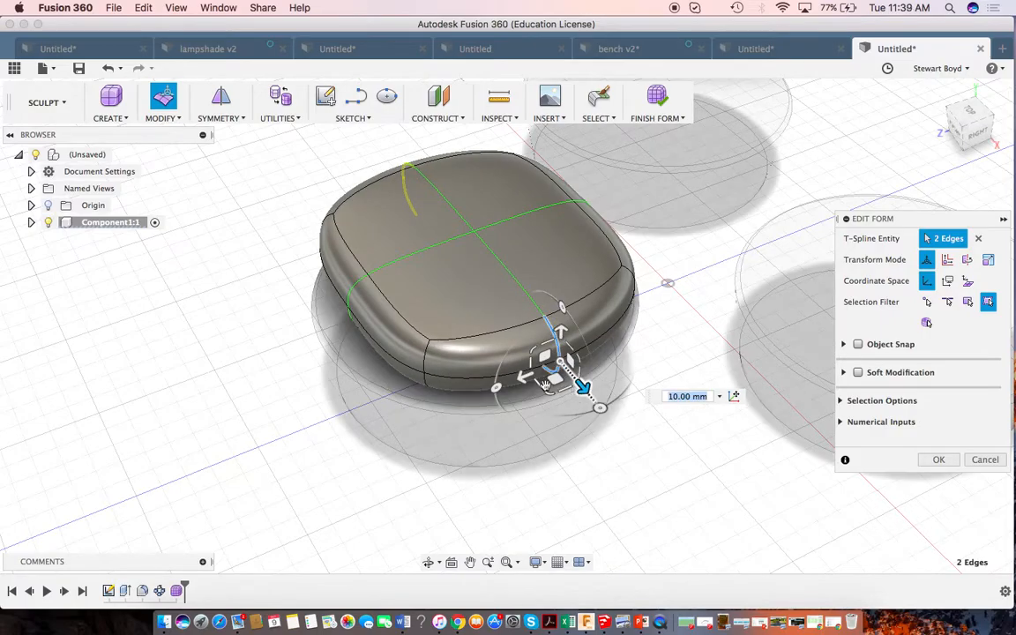
- Pull the front side's upper face and lower centre edge outward together until they nearly meet the disc's rim, and finish the form edit
click(356, 298)
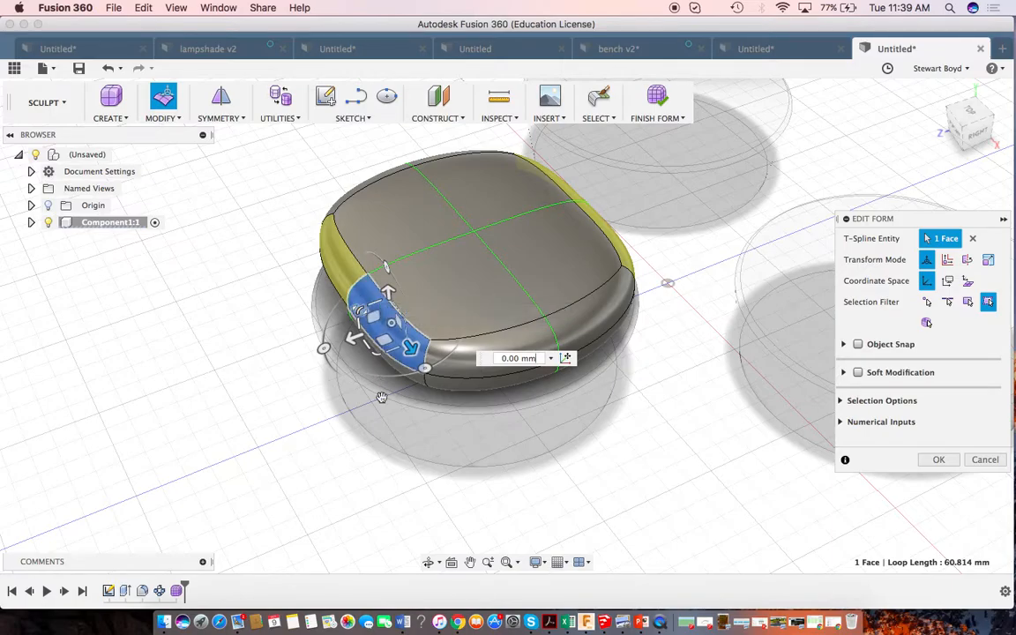
click(428, 562)
drag(476, 406, 603, 383)
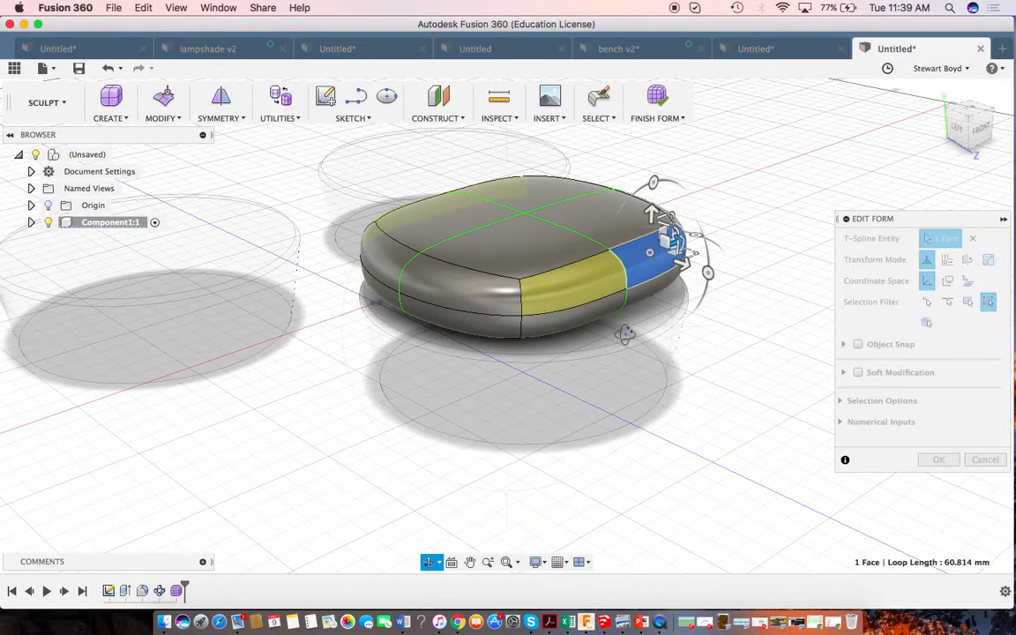
key(Escape)
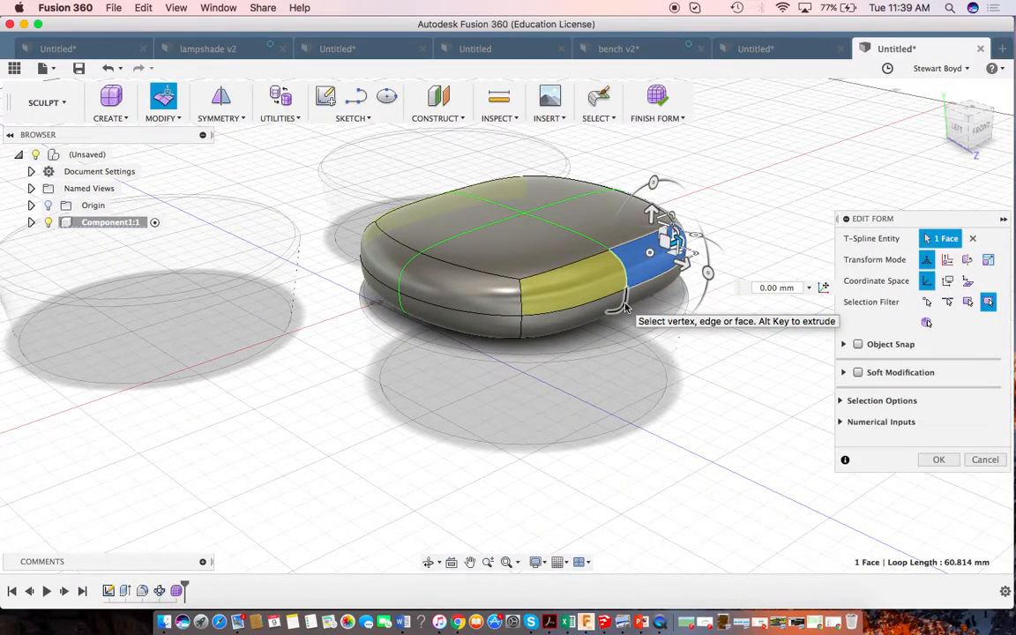
shift+click(624, 307)
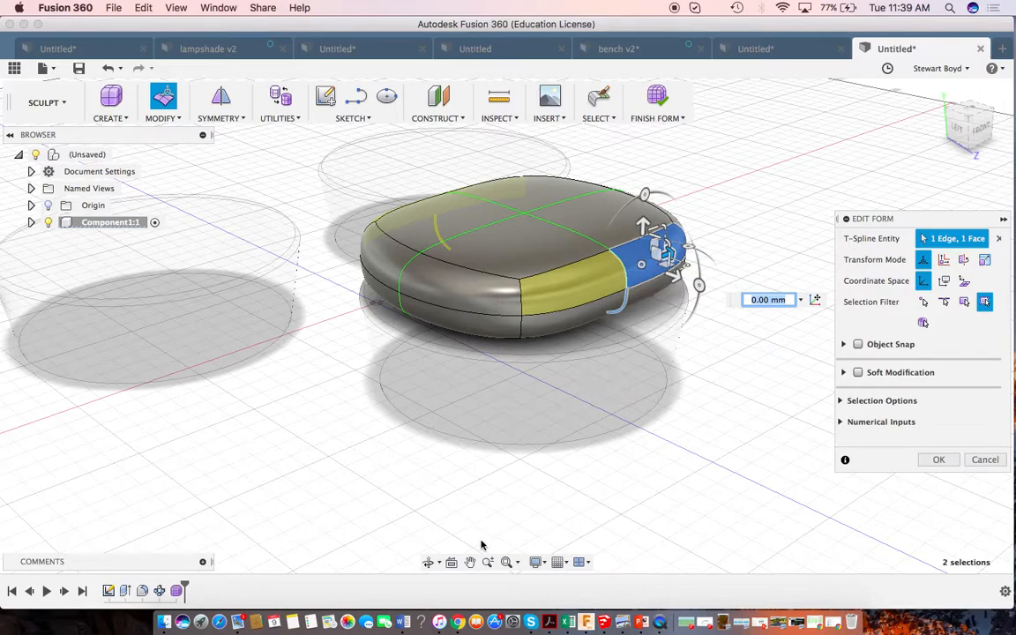
click(429, 562)
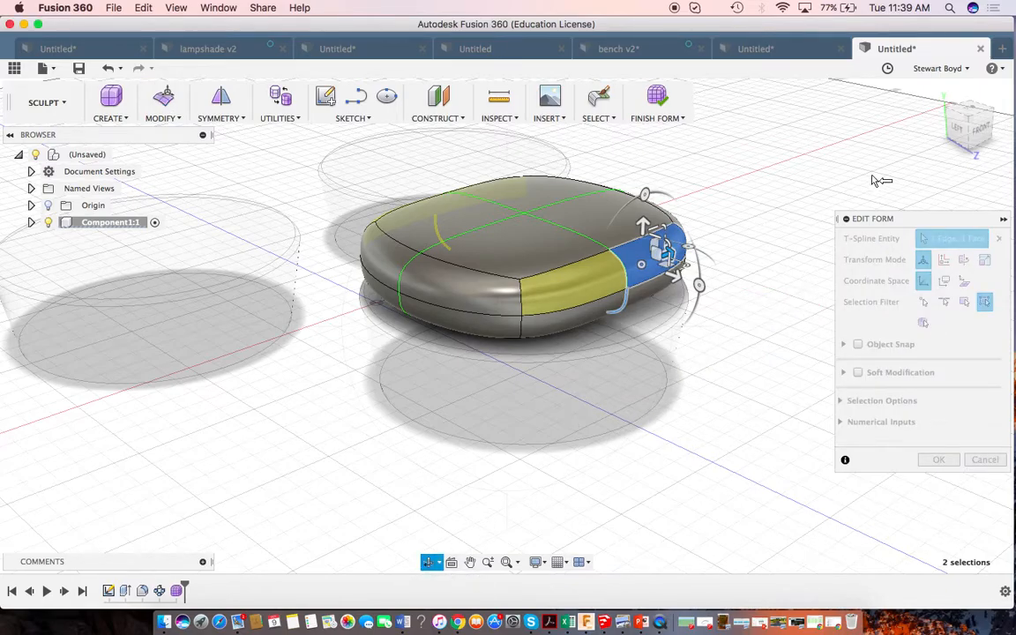
key(Escape)
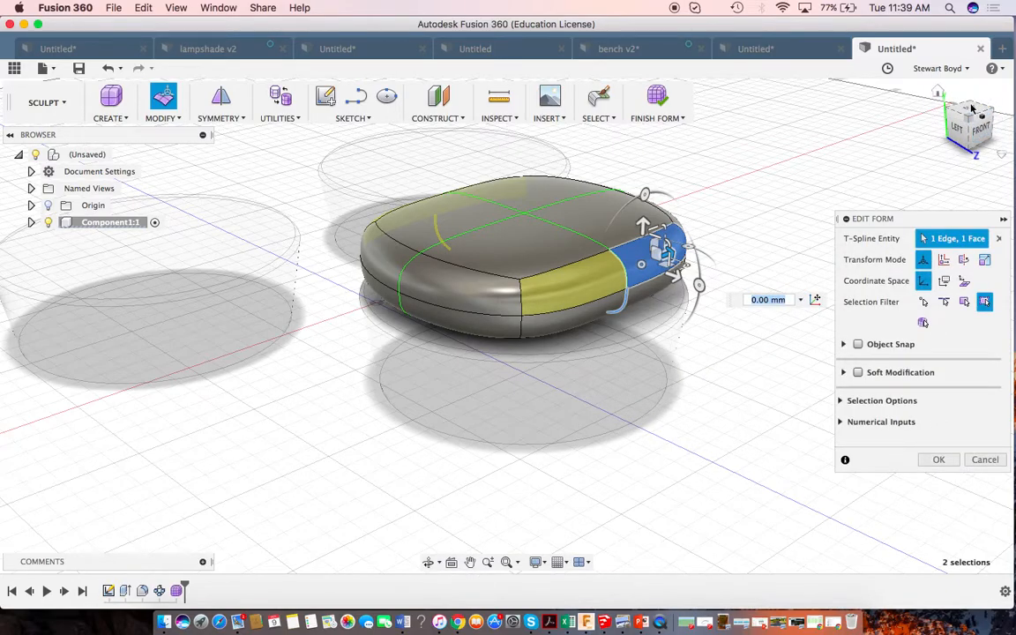
drag(974, 115, 970, 108)
click(970, 108)
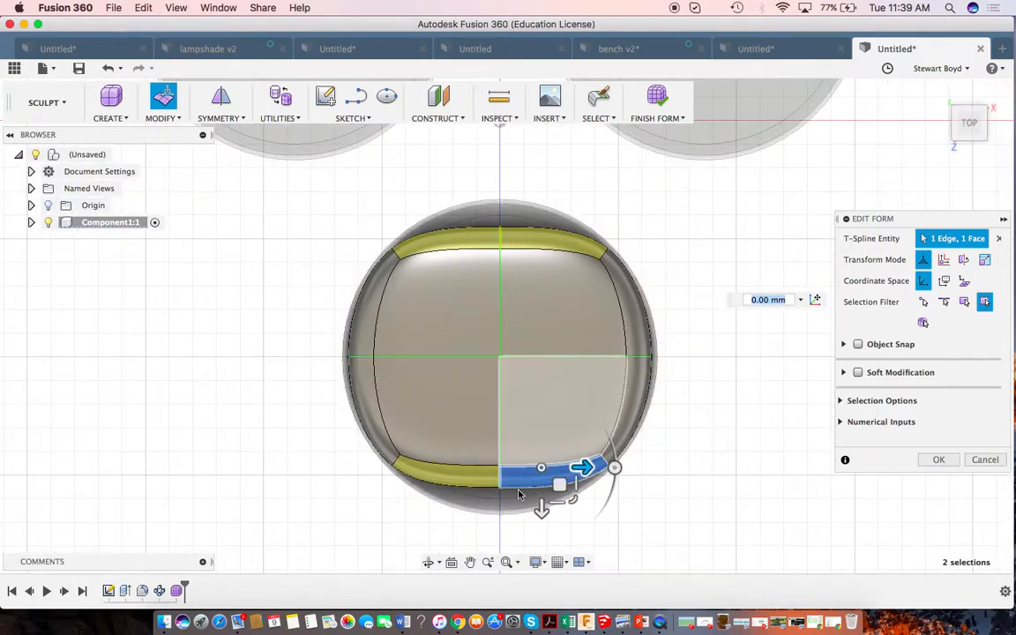
drag(540, 512, 539, 525)
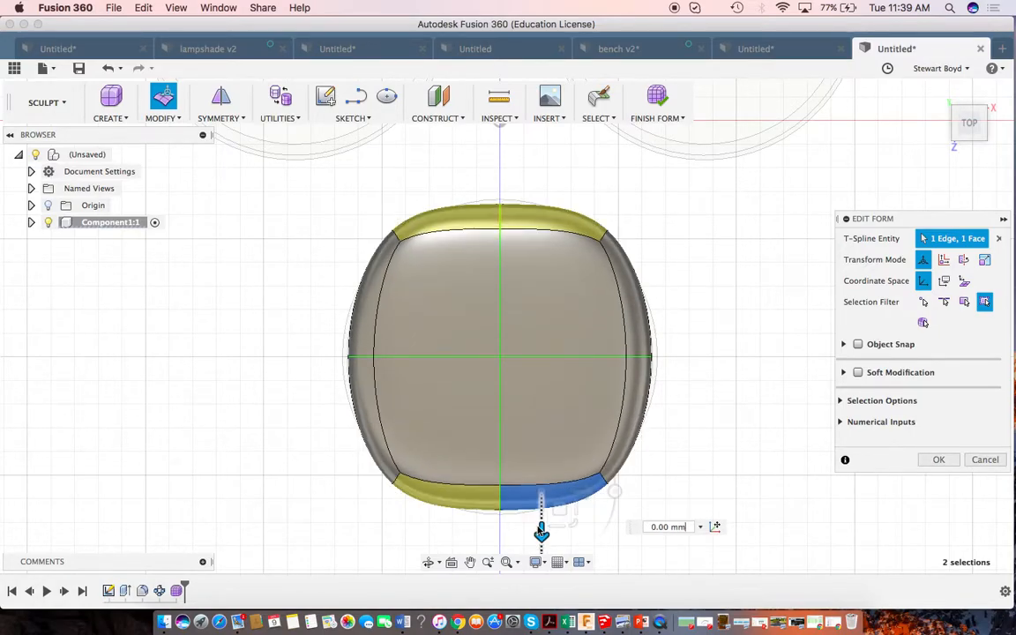
drag(540, 524, 542, 532)
click(937, 461)
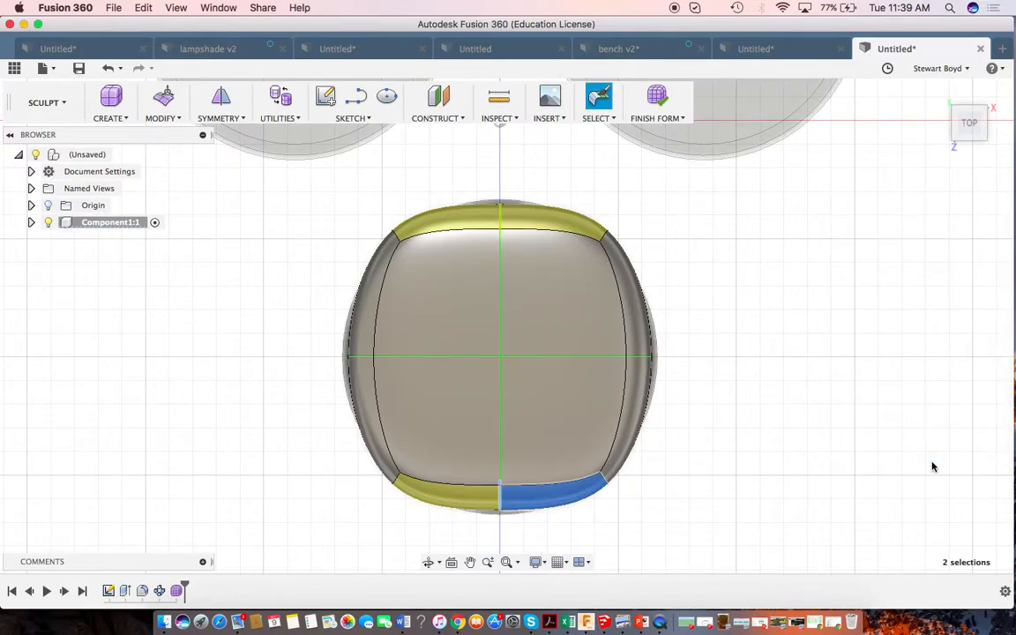
click(936, 94)
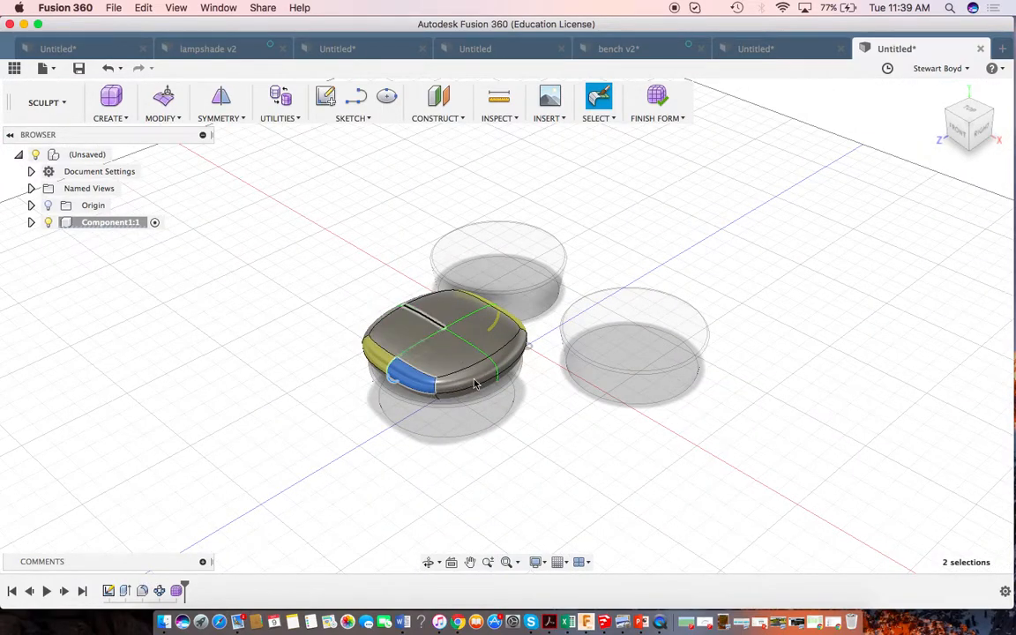
- Select the upper and lower edges at the form's front corner and move them horizontally inward by about 5.7 mm and 3.6 mm
scroll(453, 417, up, 3)
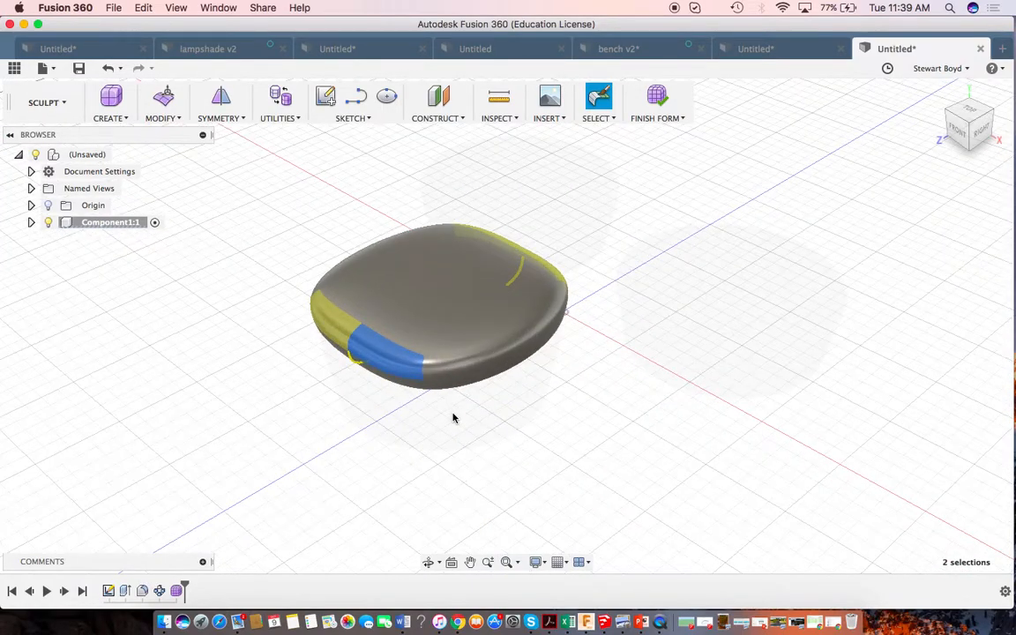
scroll(453, 417, up, 5)
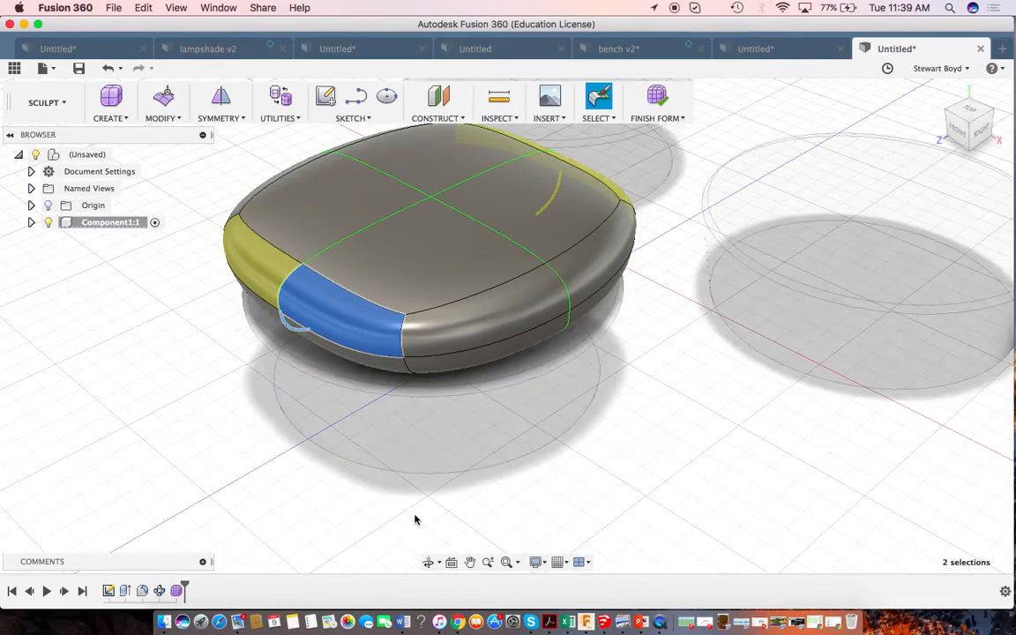
click(401, 350)
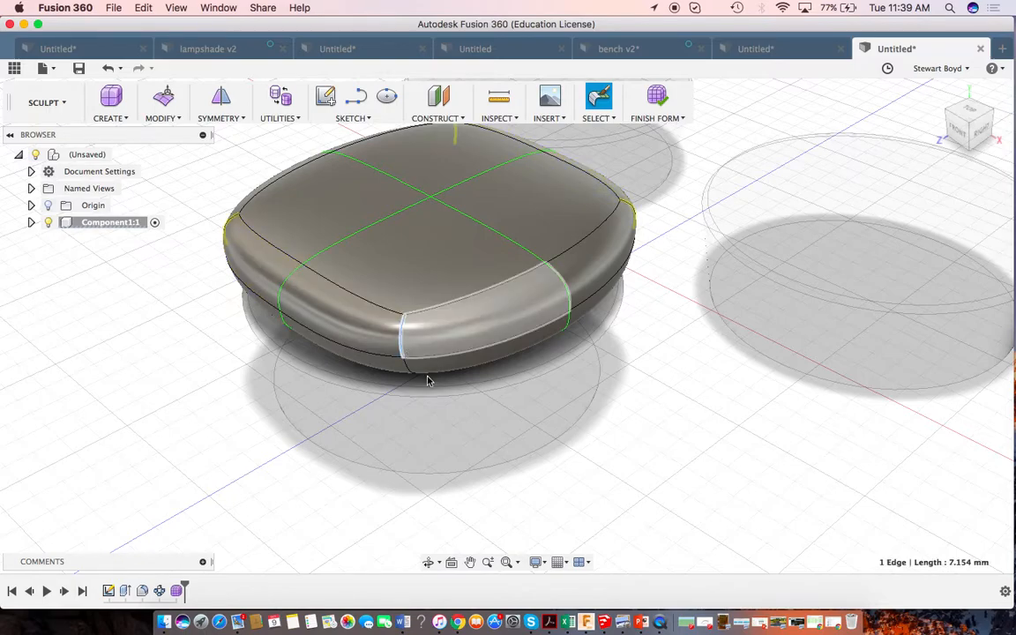
shift+click(408, 371)
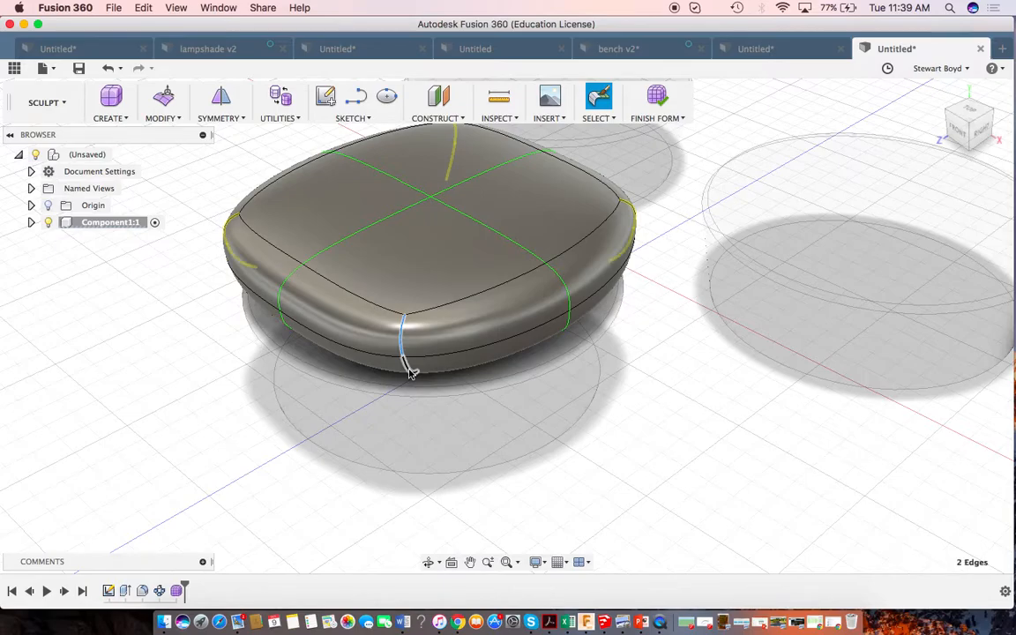
right_click(408, 371)
click(452, 354)
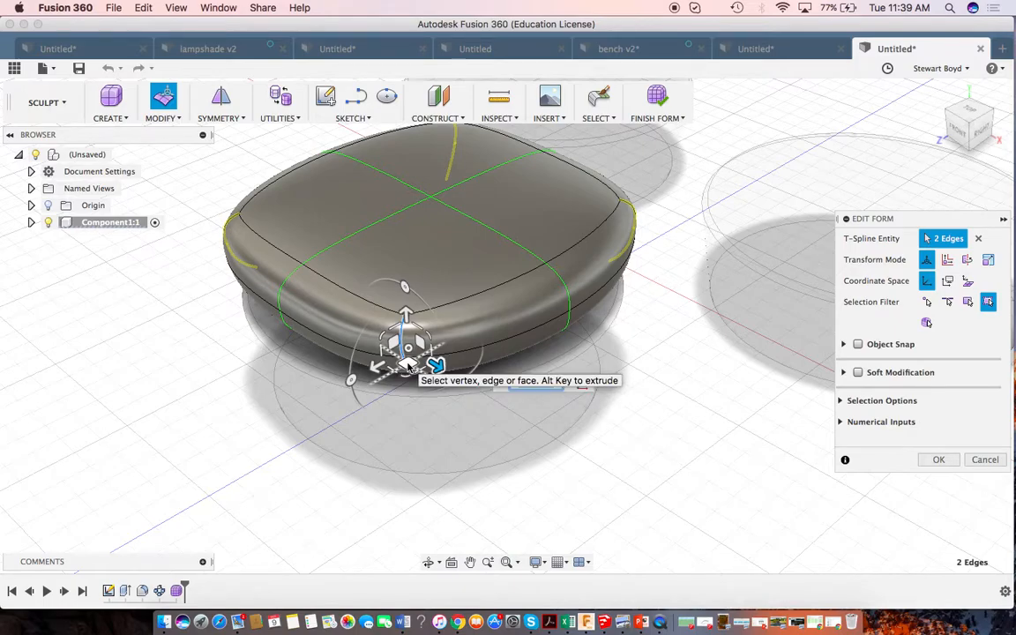
drag(408, 366, 401, 343)
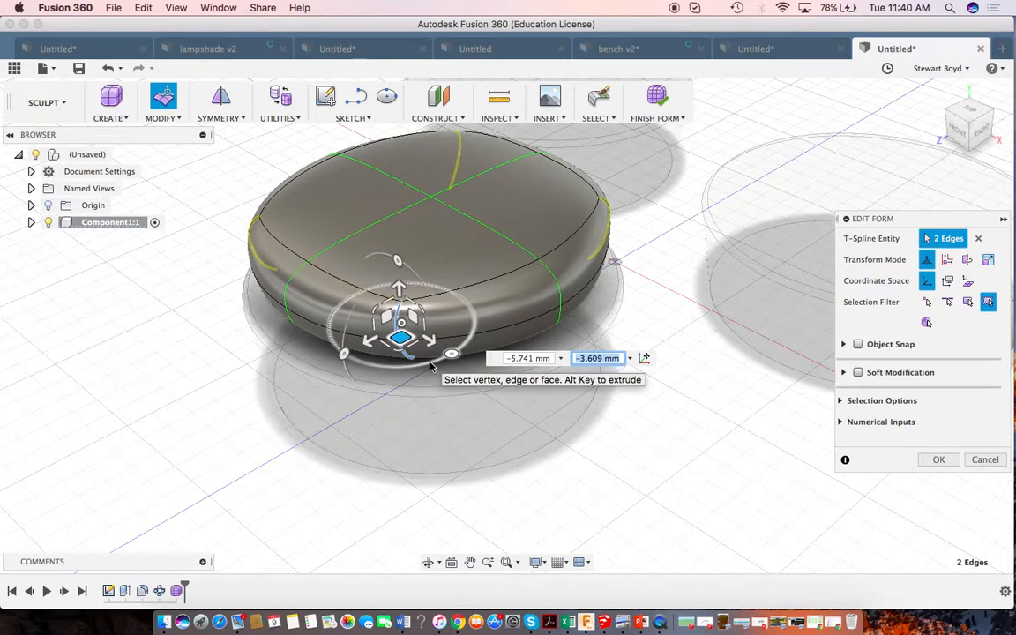
click(939, 460)
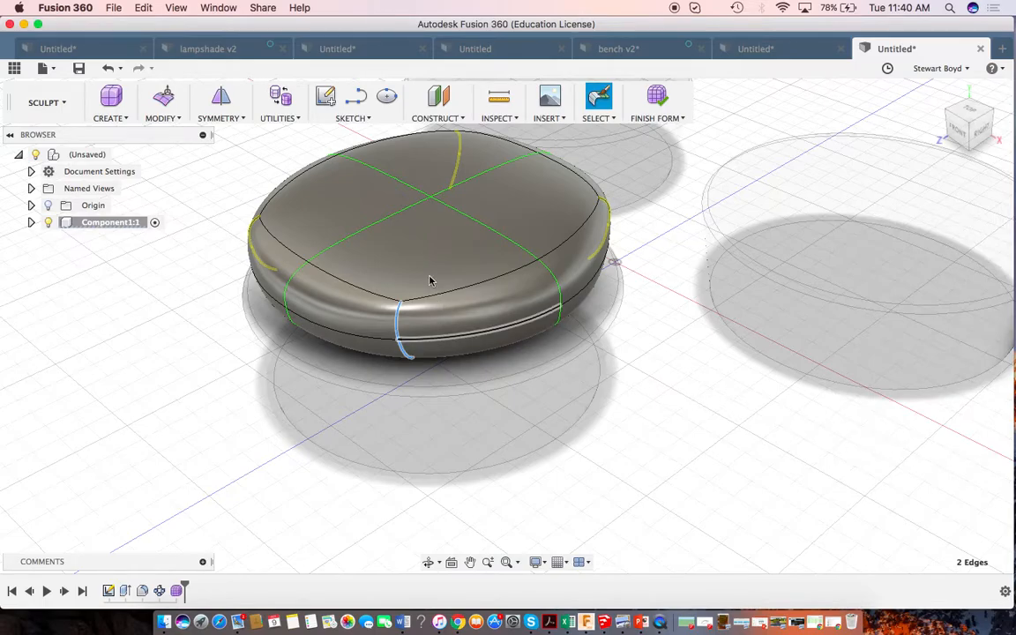
- Try lowering one quarter of the form's top surface by 5 mm with its mirrored faces, and undo the move
click(350, 209)
right_click(350, 209)
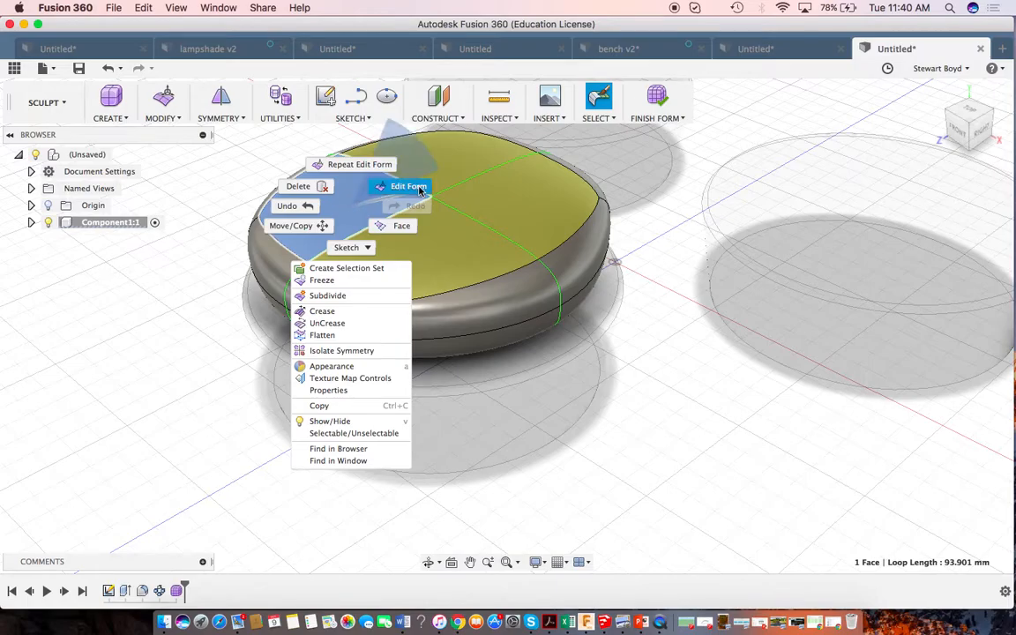
click(404, 186)
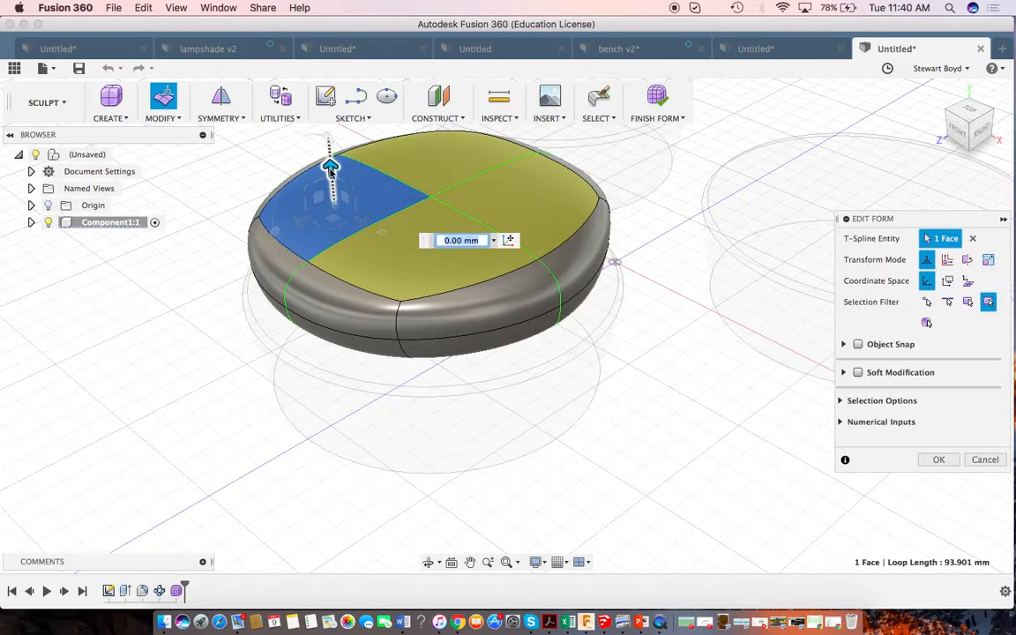
drag(331, 170, 332, 192)
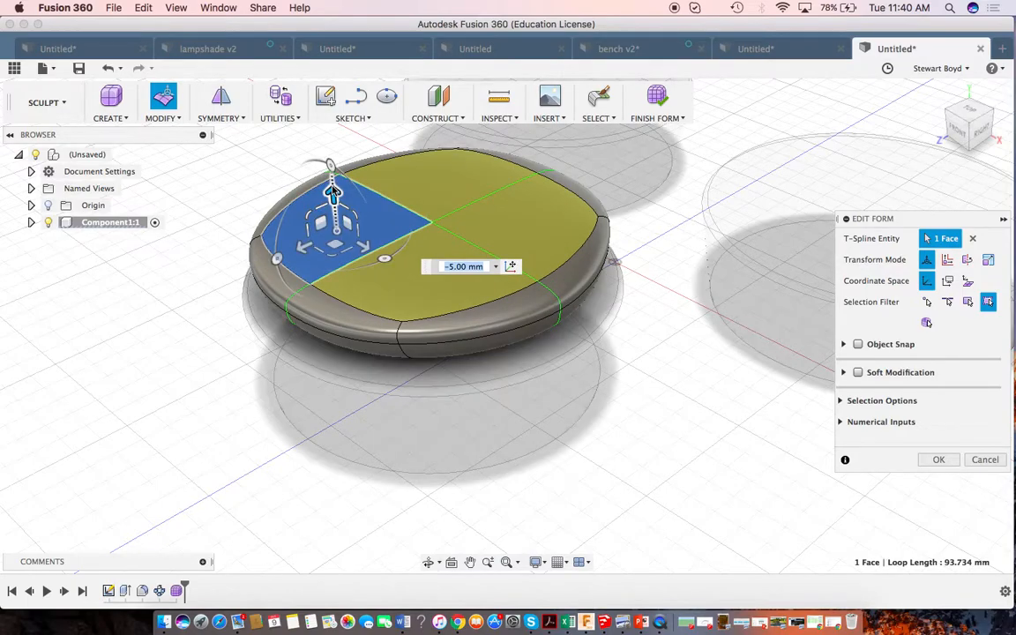
click(426, 280)
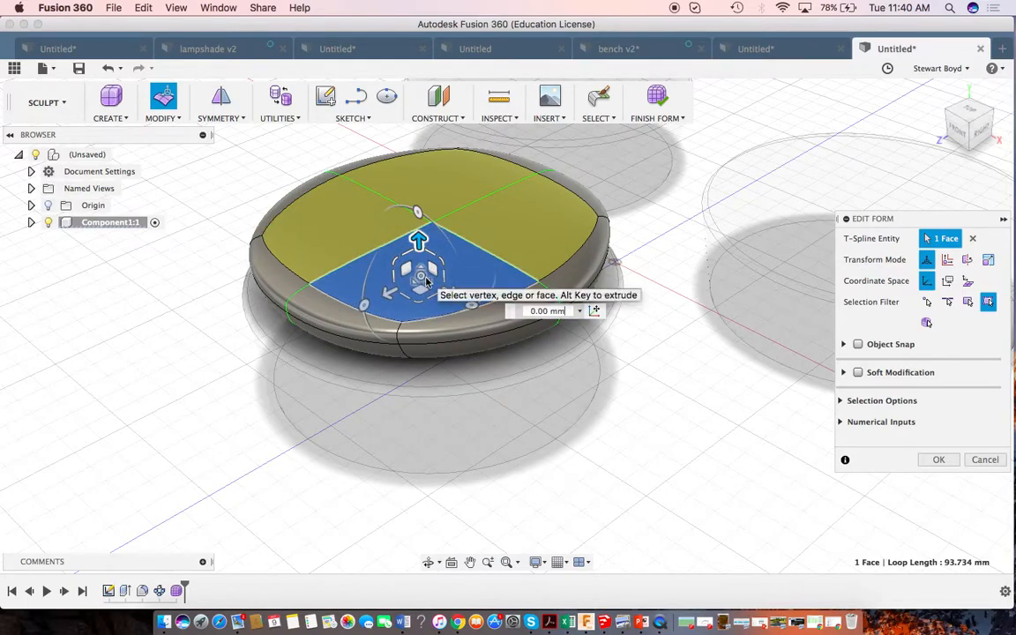
click(525, 231)
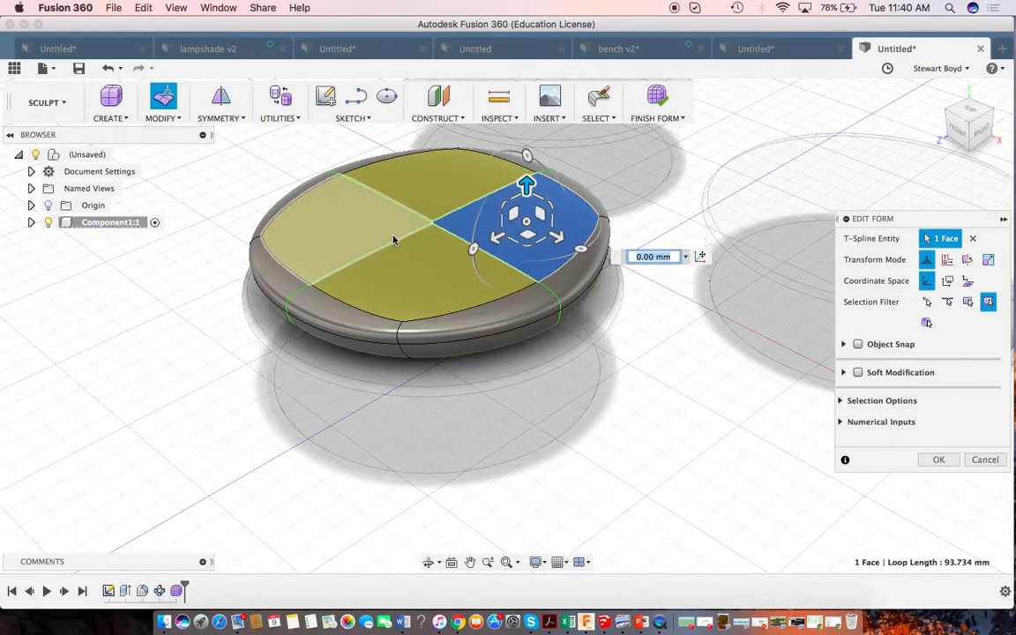
key(super+z)
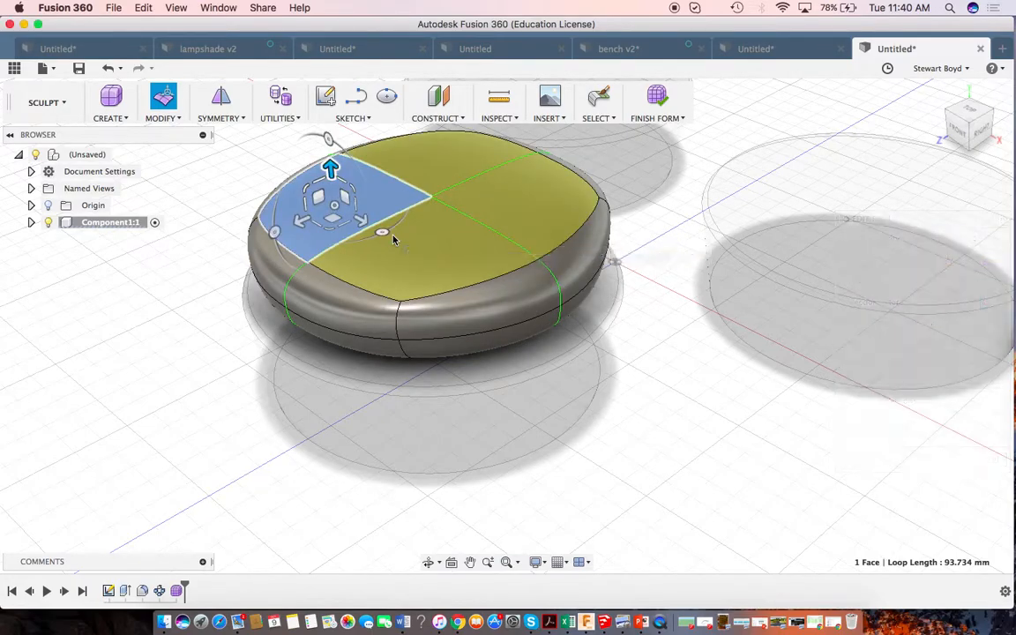
- Move the vertex at the centre of the form's top surface down 10 mm to dish the cushion
click(429, 198)
right_click(429, 197)
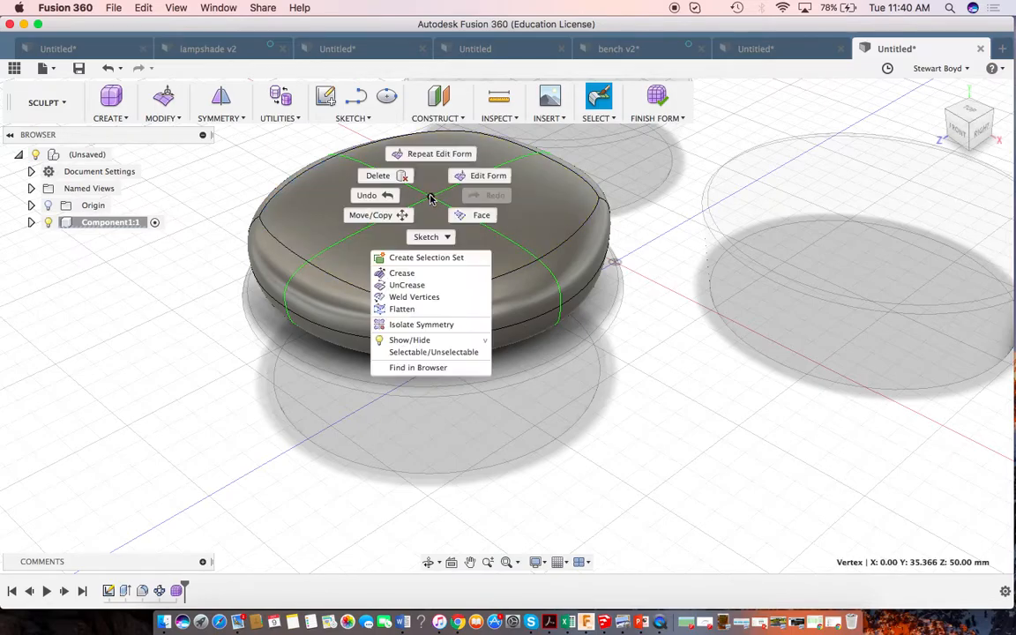
click(478, 177)
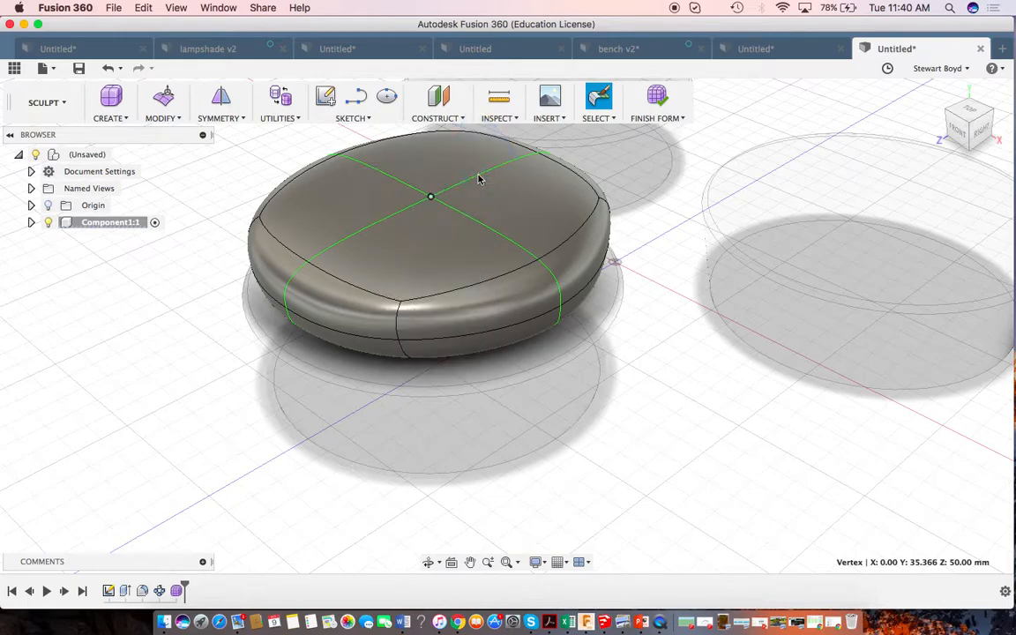
drag(431, 162, 432, 182)
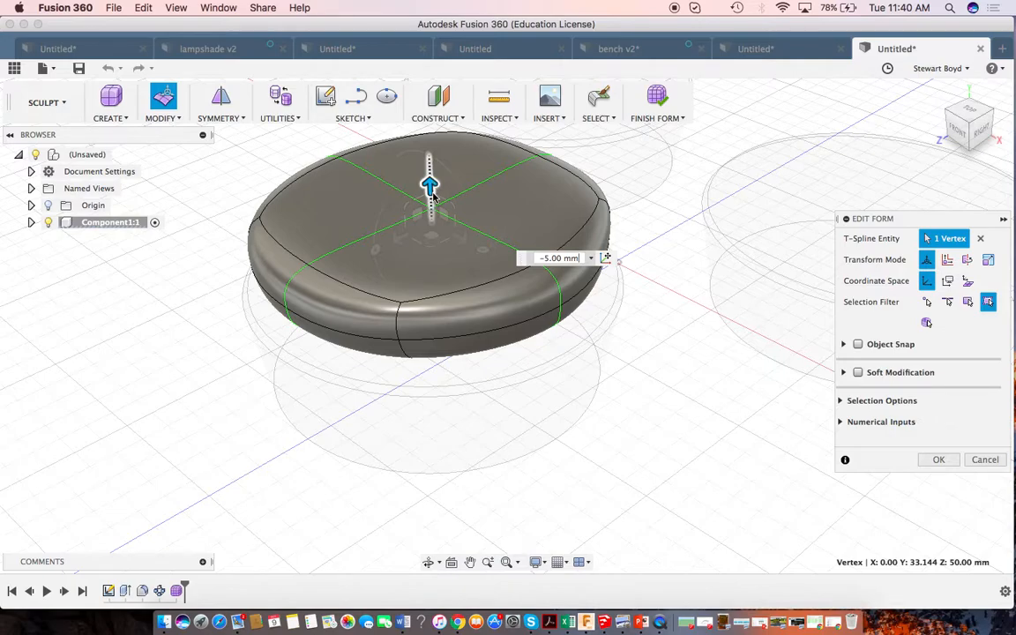
drag(433, 202, 429, 210)
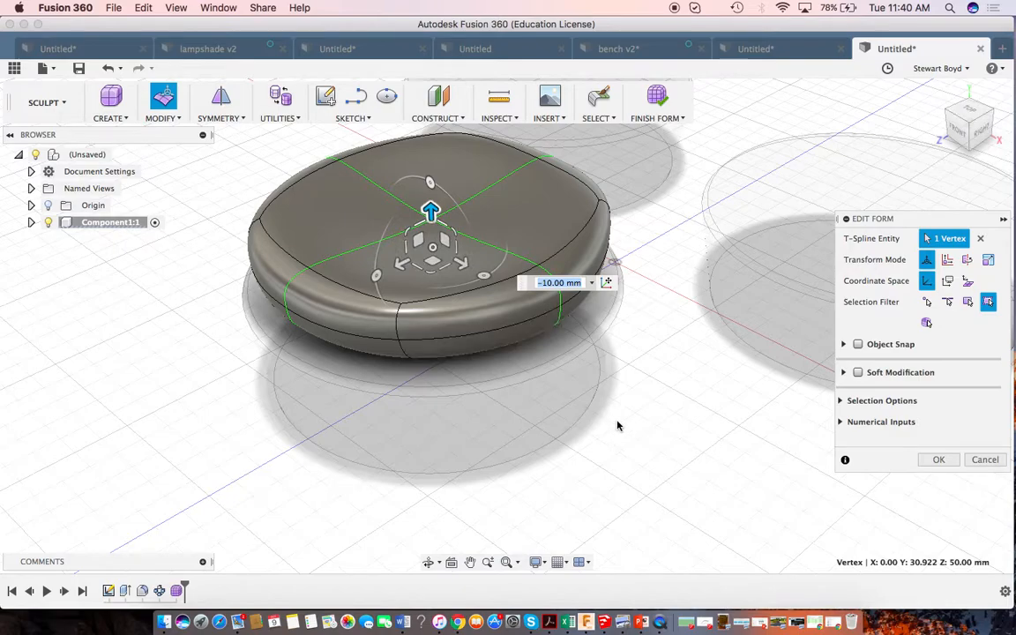
click(940, 460)
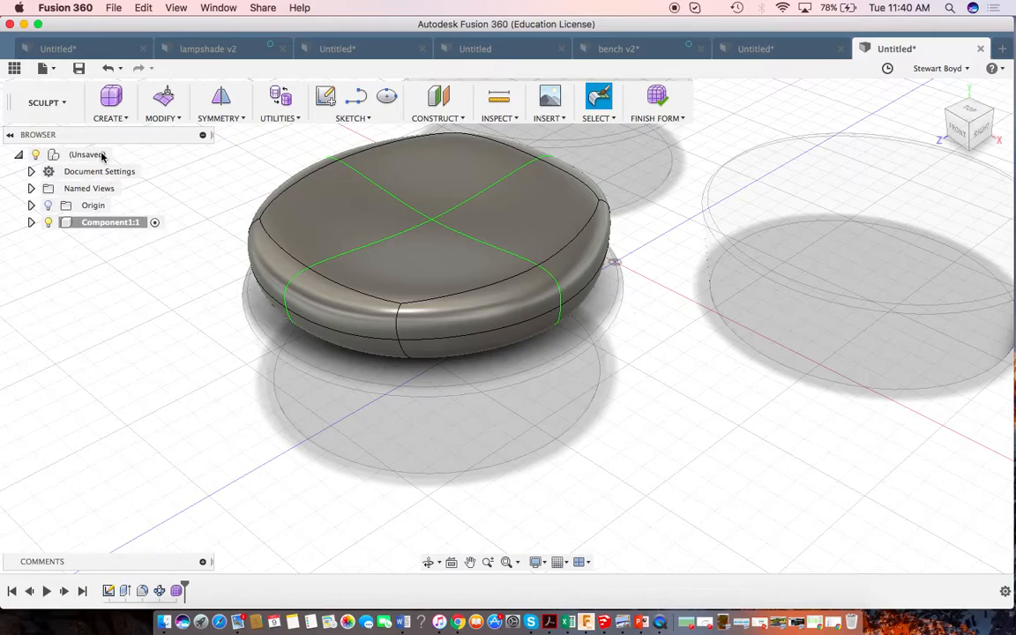
right_click(56, 157)
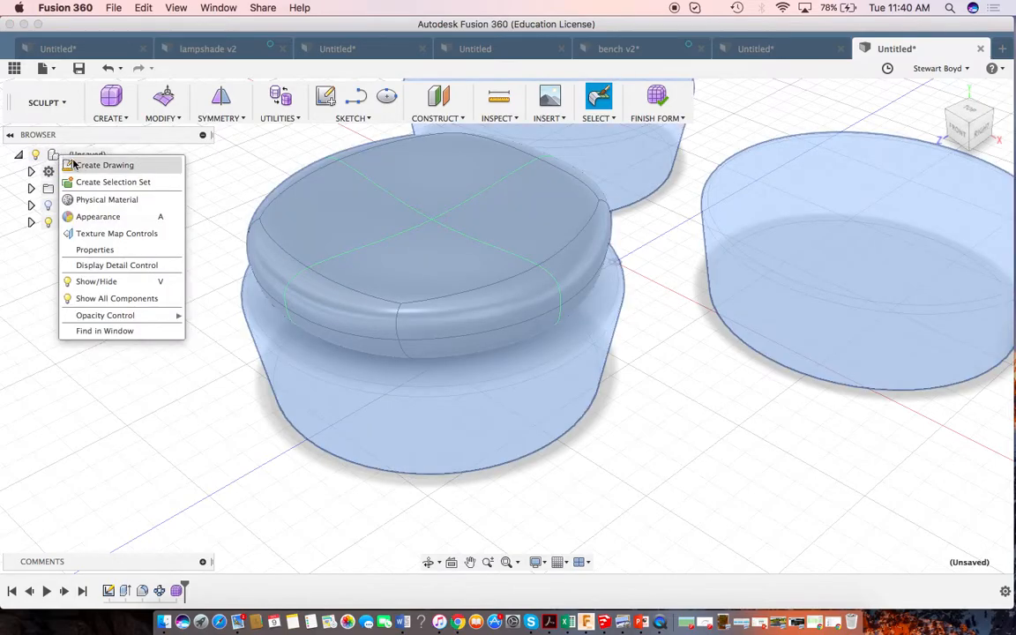
click(120, 445)
click(253, 500)
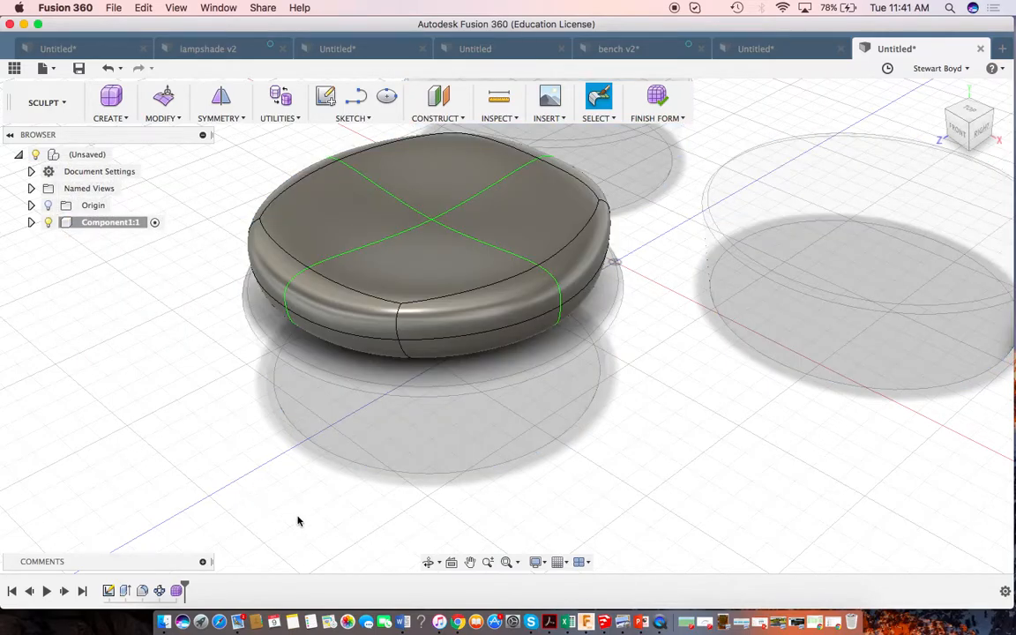
- Finish the sculpted form and return to solid modelling
click(424, 563)
drag(365, 298, 417, 337)
key(Escape)
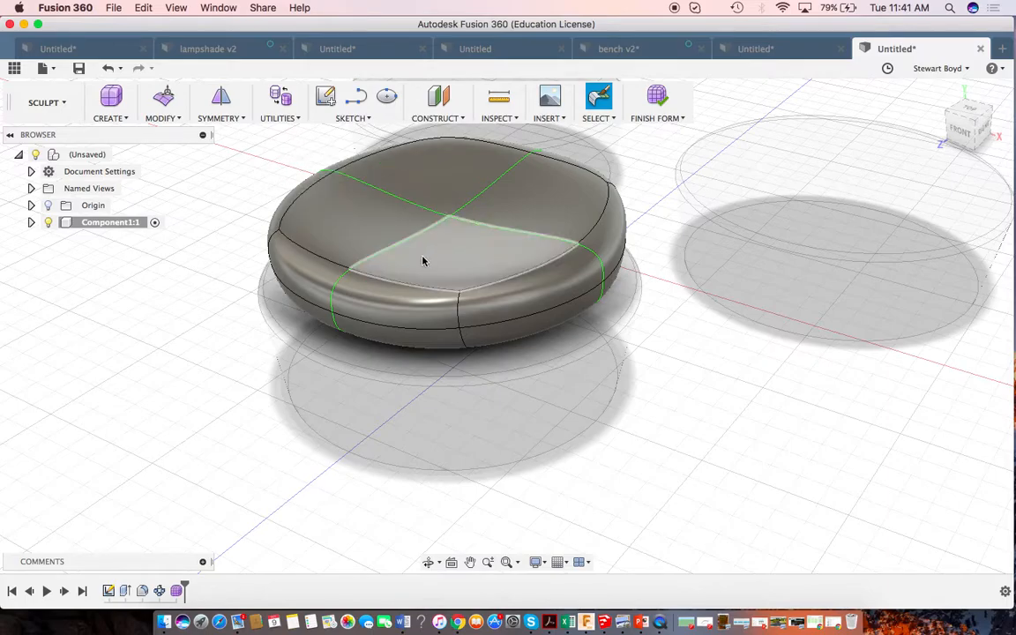
click(657, 99)
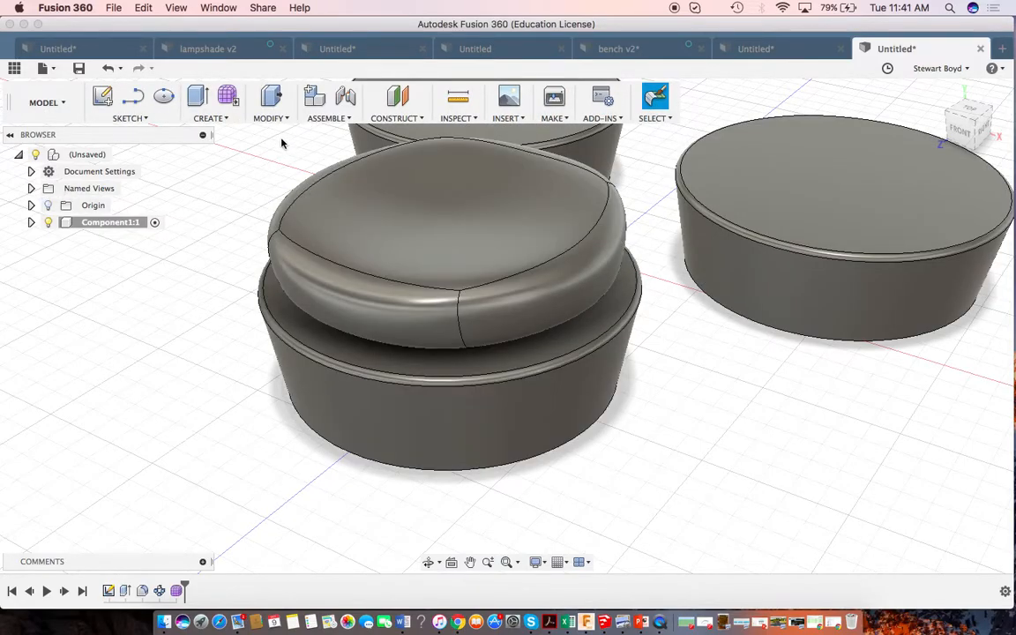
click(465, 188)
click(572, 281)
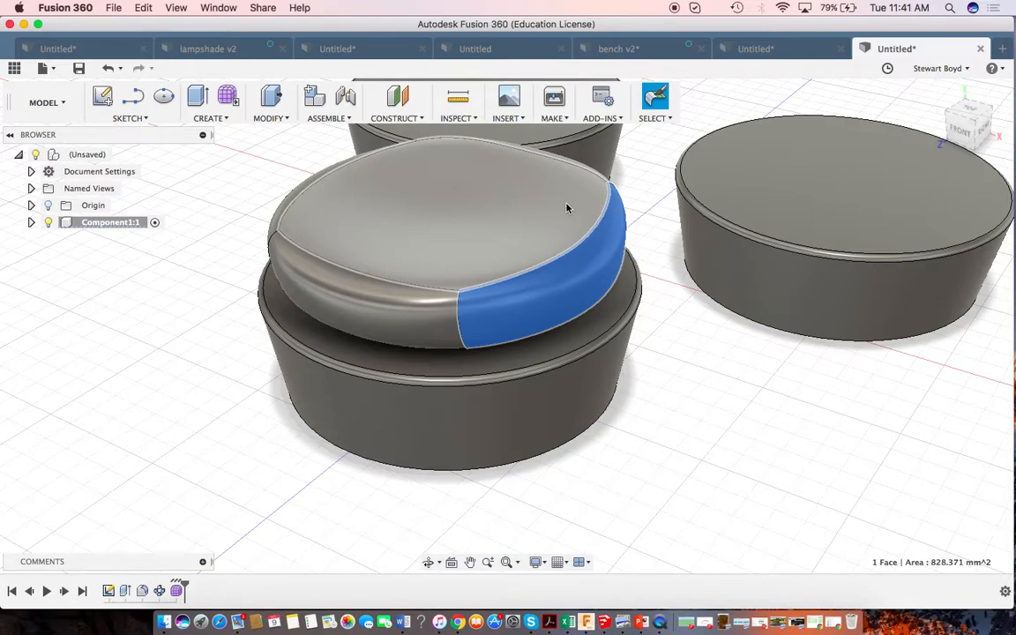
key(Escape)
click(424, 222)
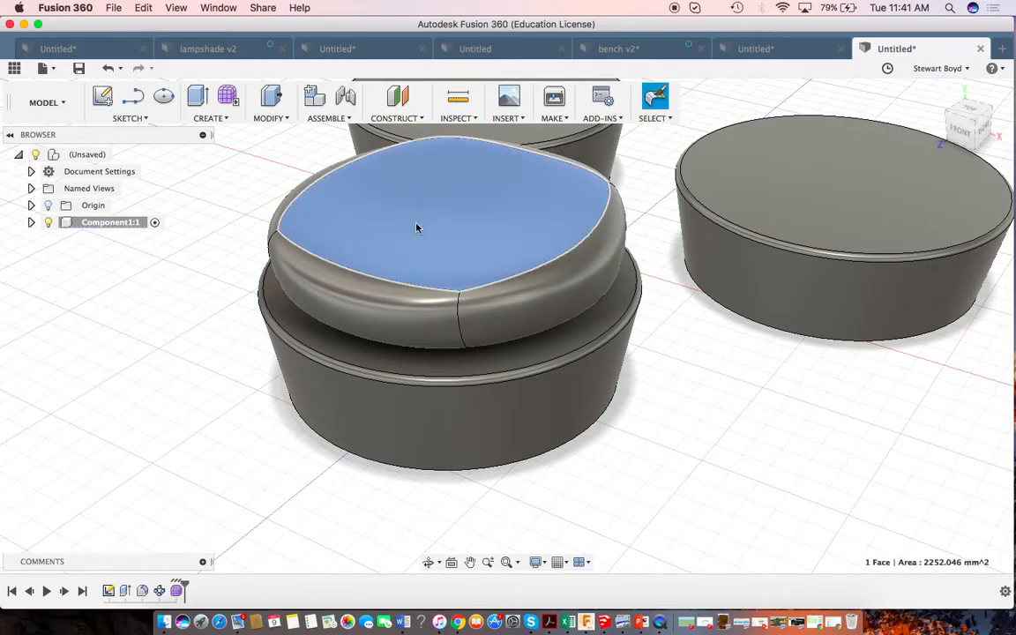
key(Escape)
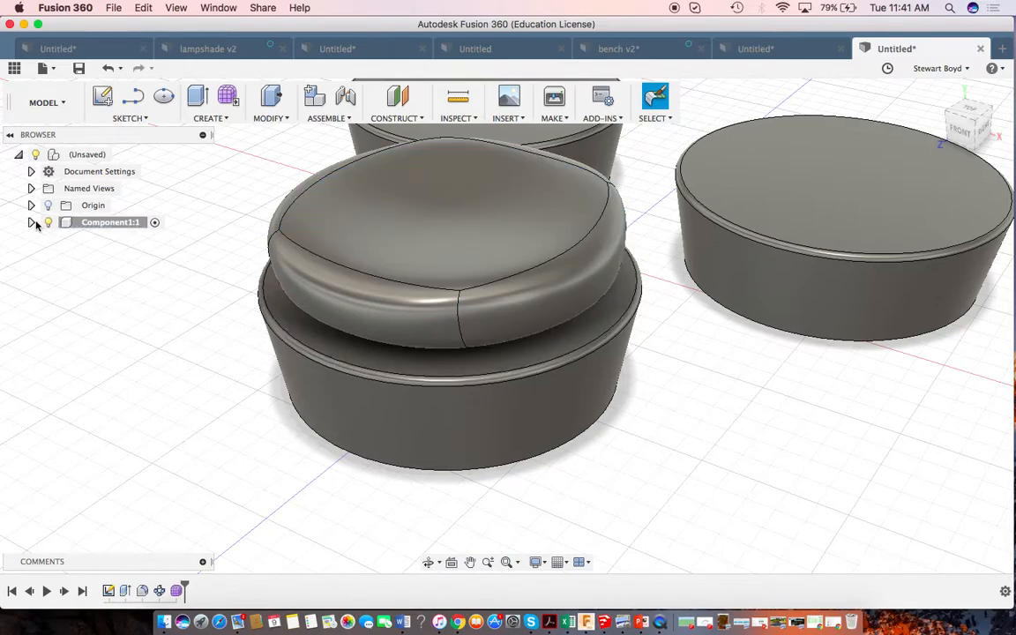
- Move the cushion body (Body4) 5 mm straight down so that it sinks into the disc beneath it
click(31, 222)
click(44, 256)
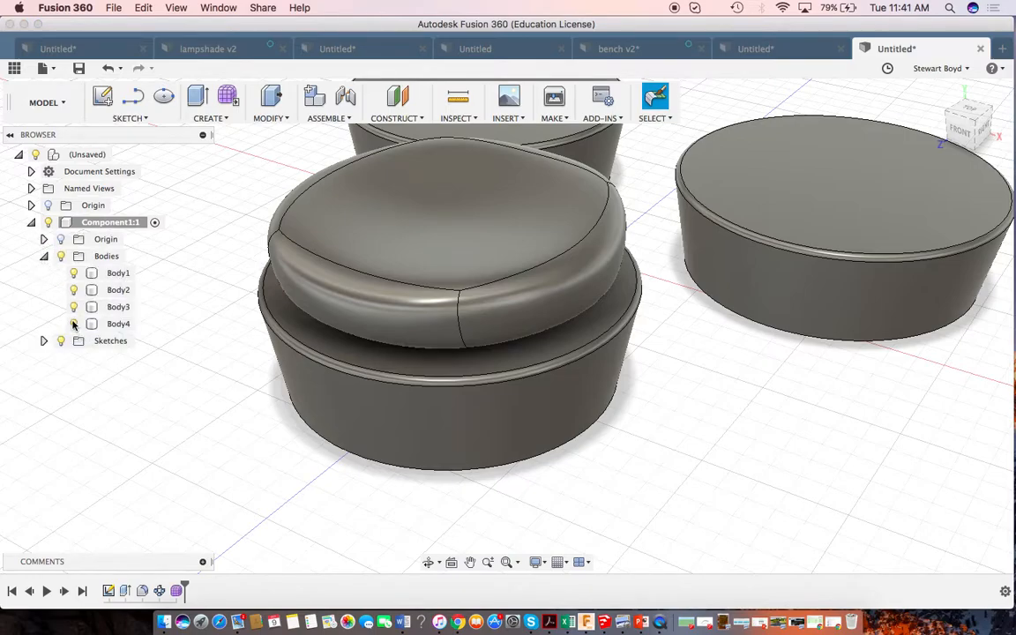
click(101, 327)
right_click(104, 329)
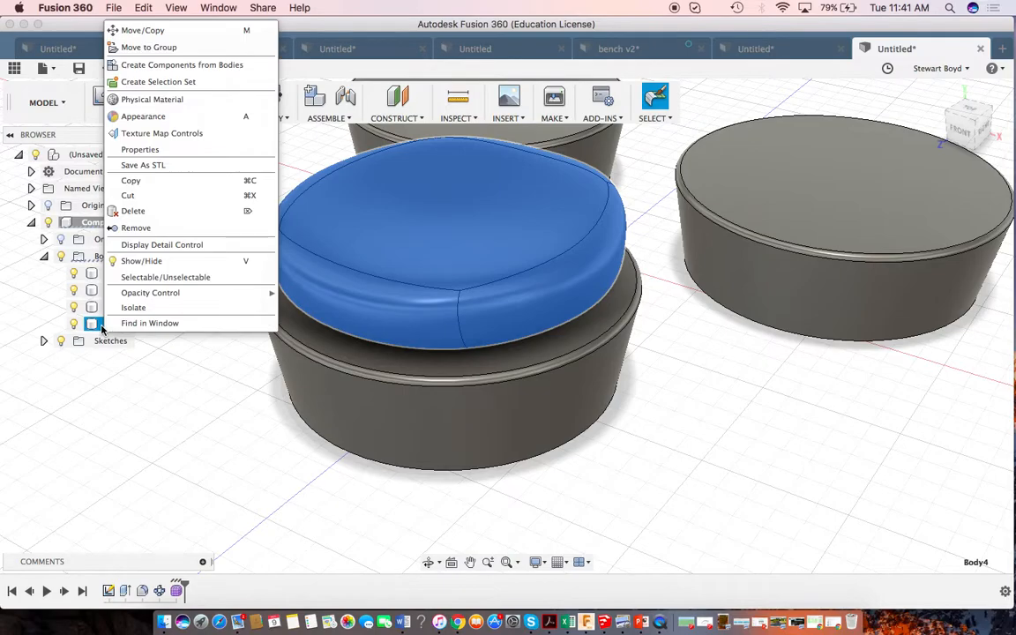
click(171, 33)
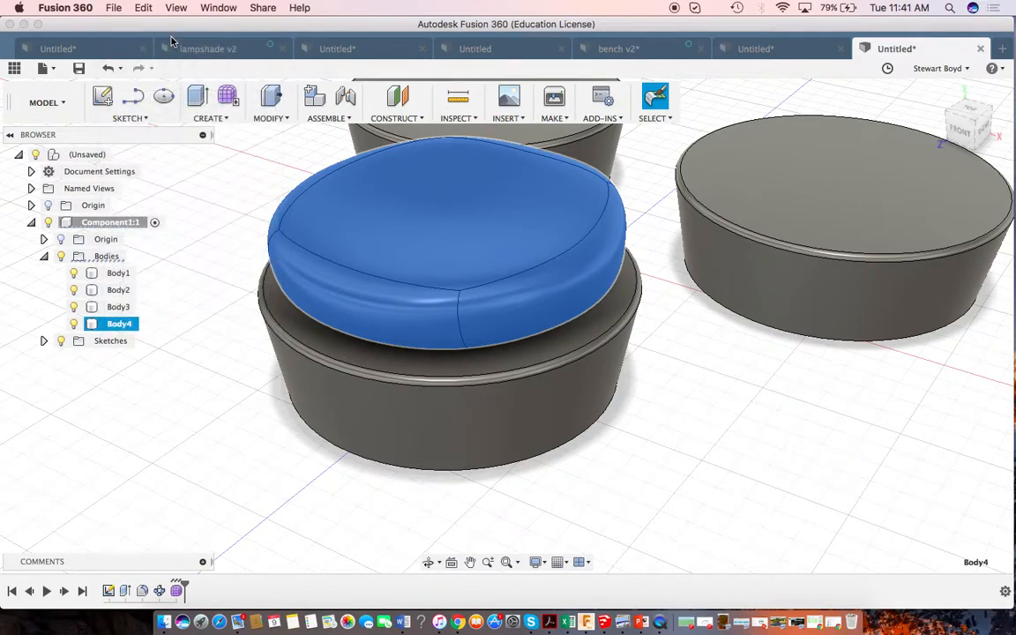
click(961, 128)
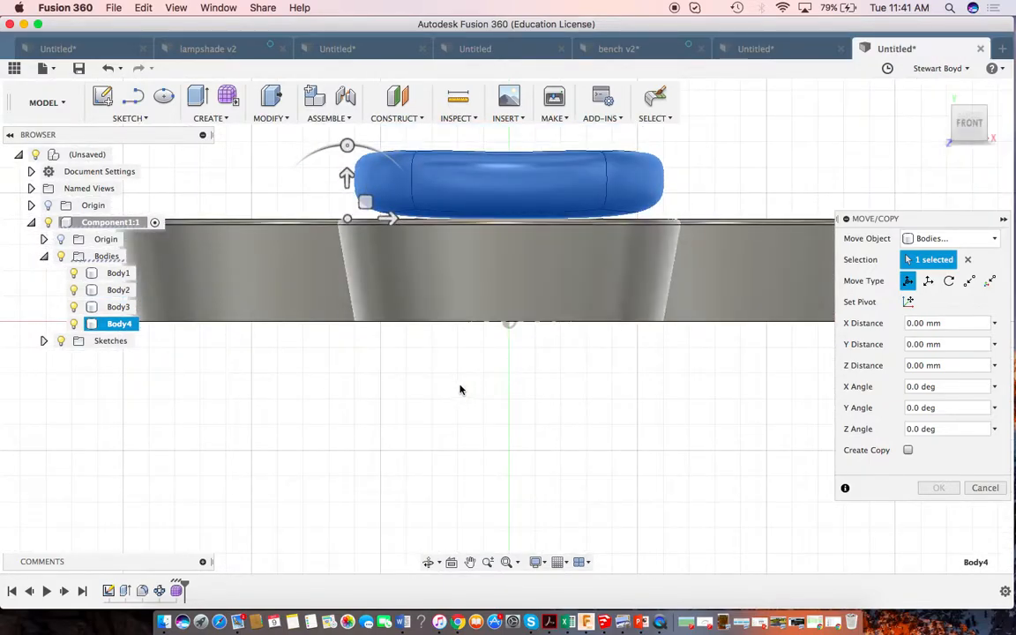
scroll(476, 381, up, 3)
click(470, 562)
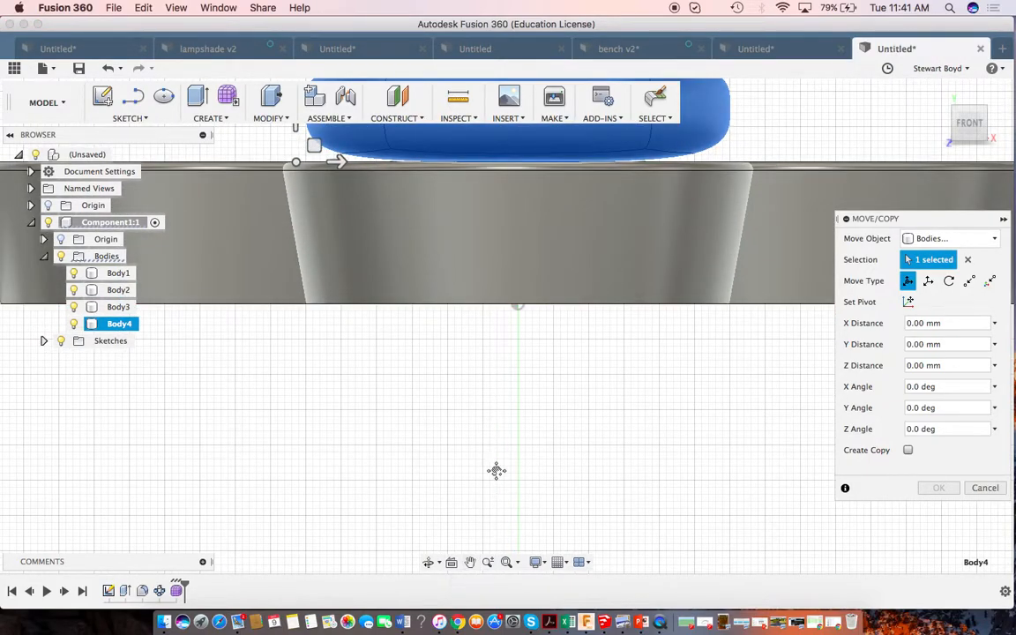
drag(520, 272, 505, 417)
middle_drag(505, 417, 495, 467)
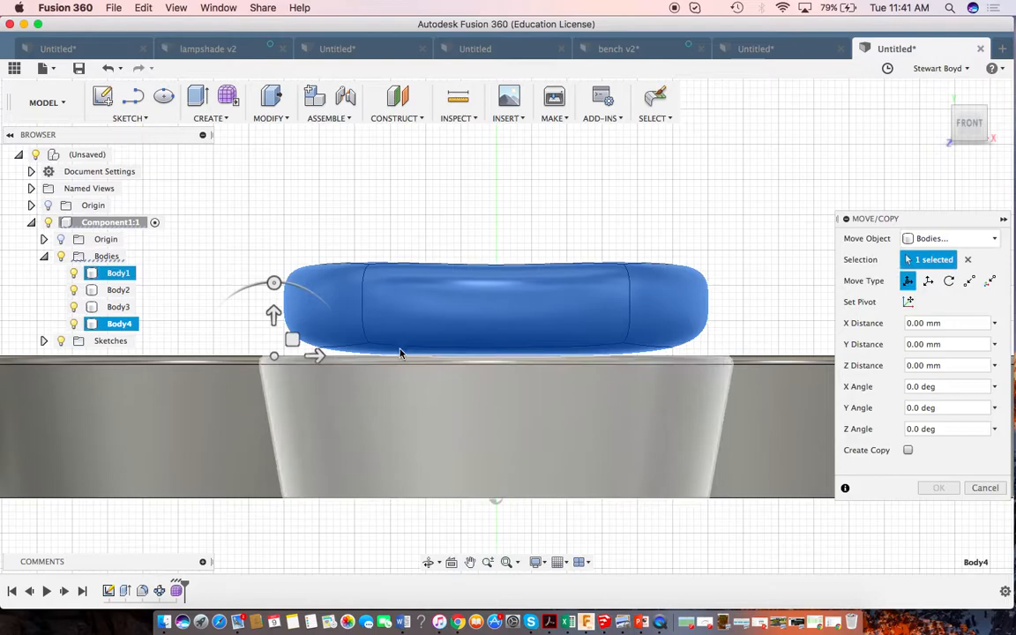
drag(274, 314, 273, 348)
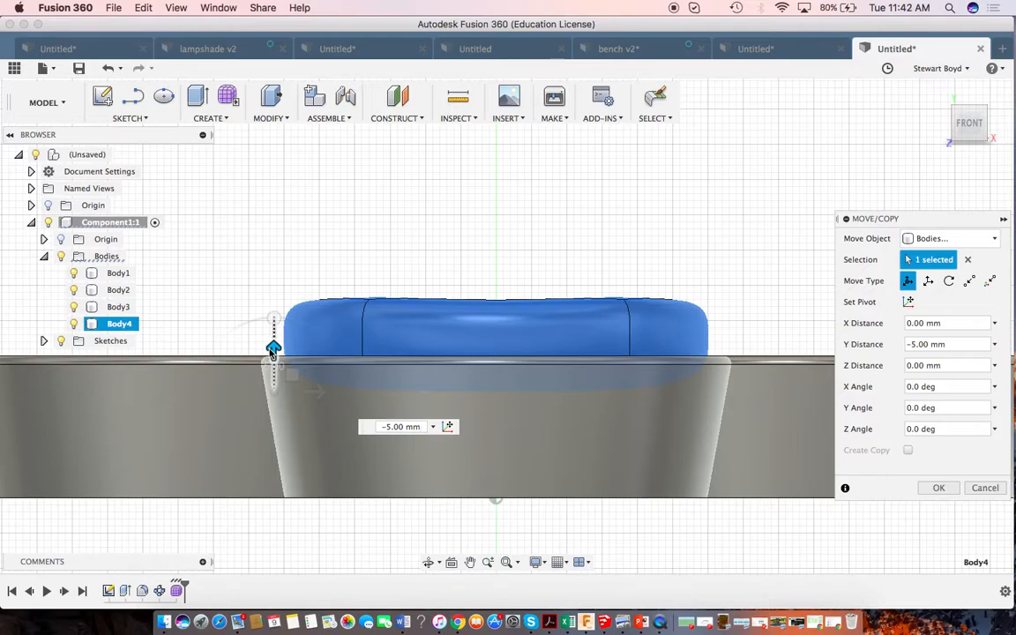
drag(273, 348, 273, 349)
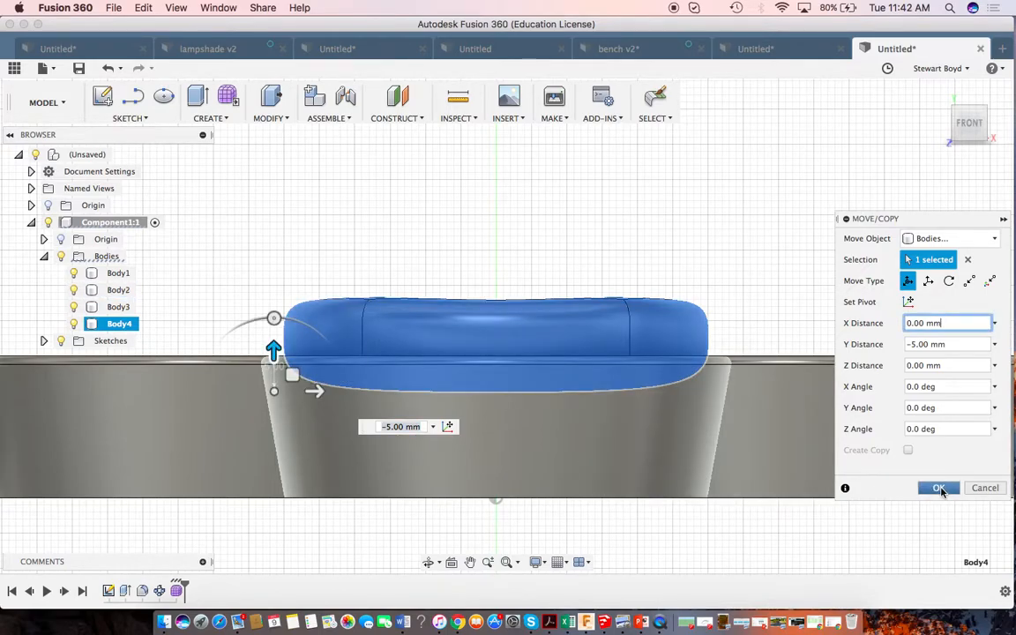
click(940, 489)
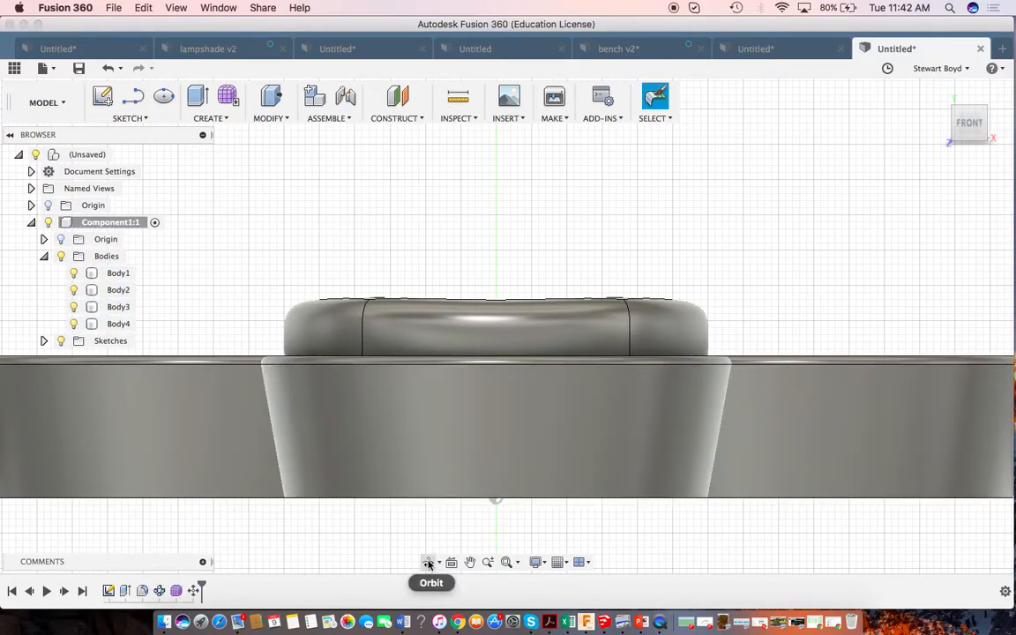
click(429, 563)
drag(521, 377, 501, 425)
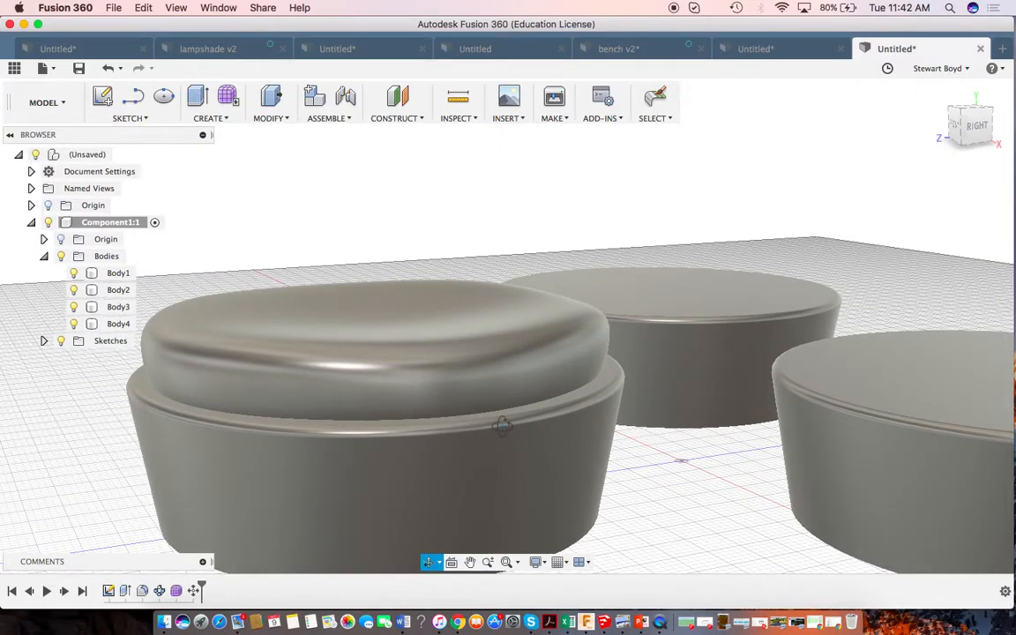
- Pattern the cushion body circularly around the vertical Y axis with a quantity of 3, so that each disc gets a cushion
key(Escape)
scroll(864, 228, down, 5)
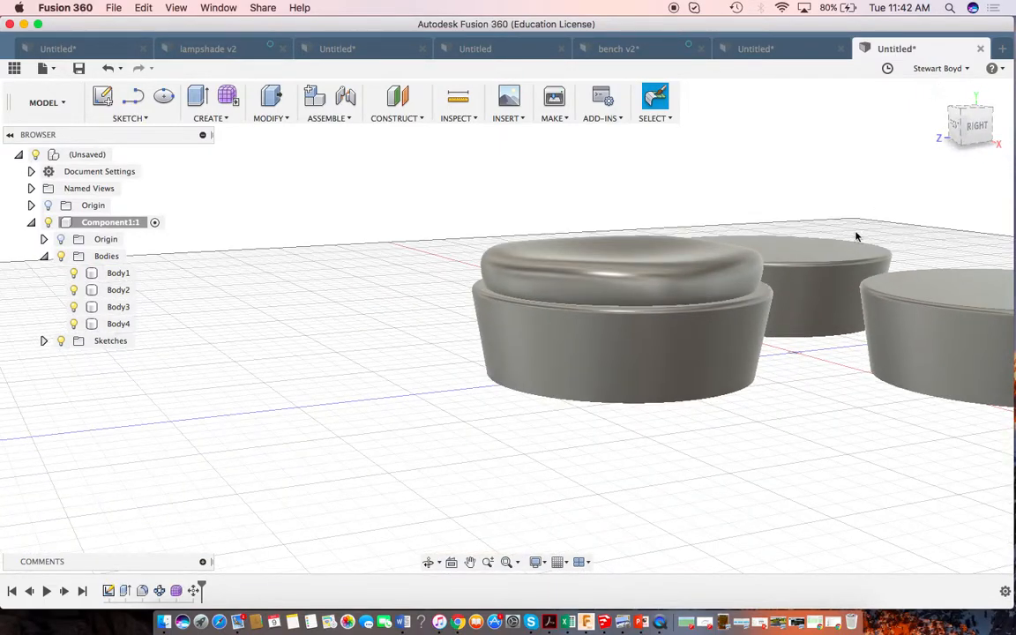
click(470, 562)
drag(504, 386, 475, 486)
key(Escape)
click(216, 122)
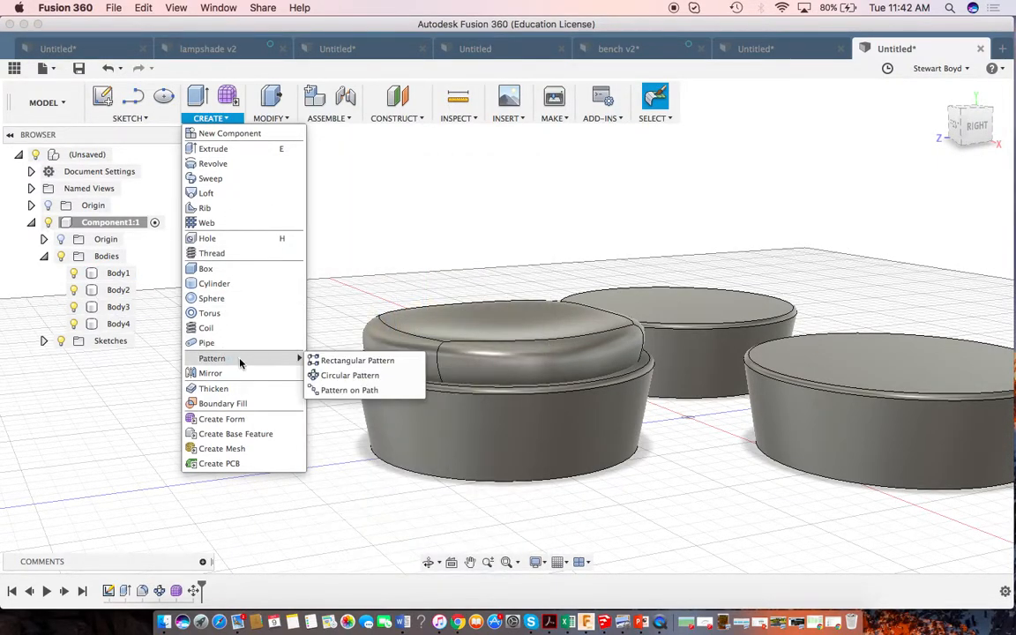
click(327, 379)
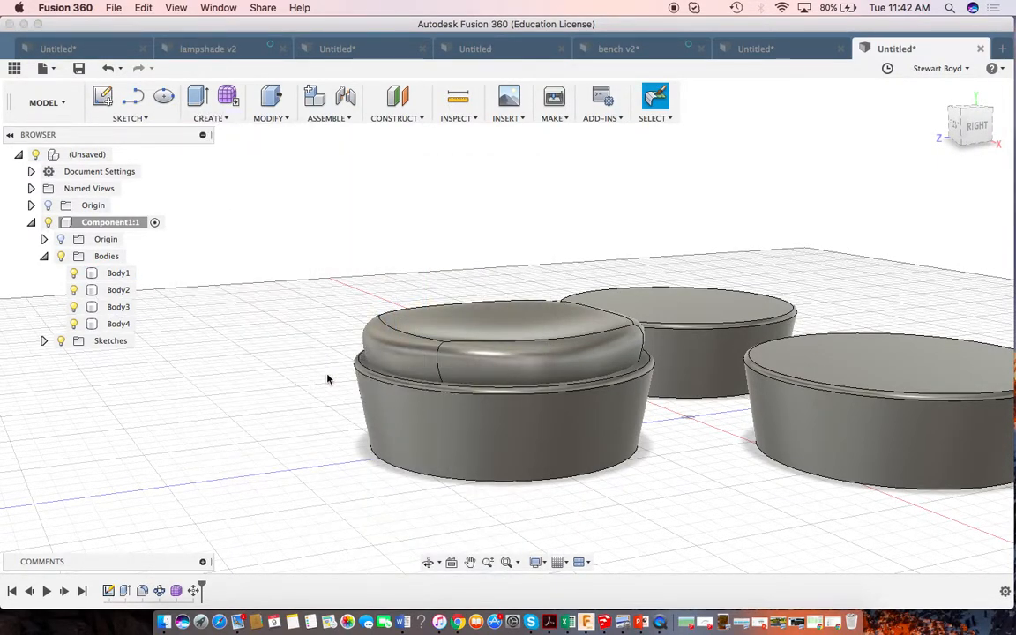
click(214, 116)
mouse_move(218, 362)
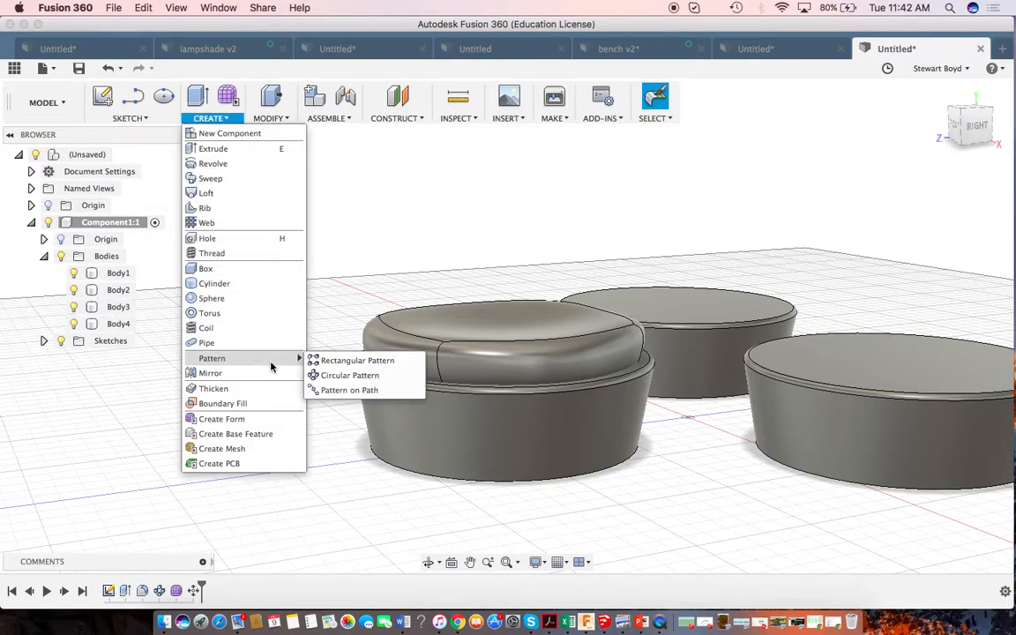
click(331, 375)
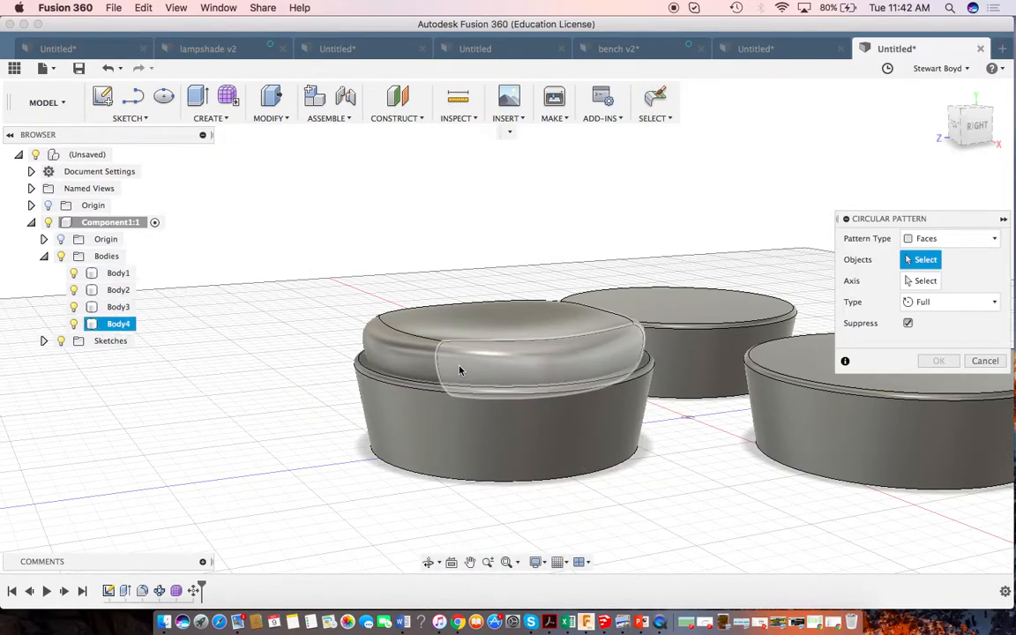
click(994, 239)
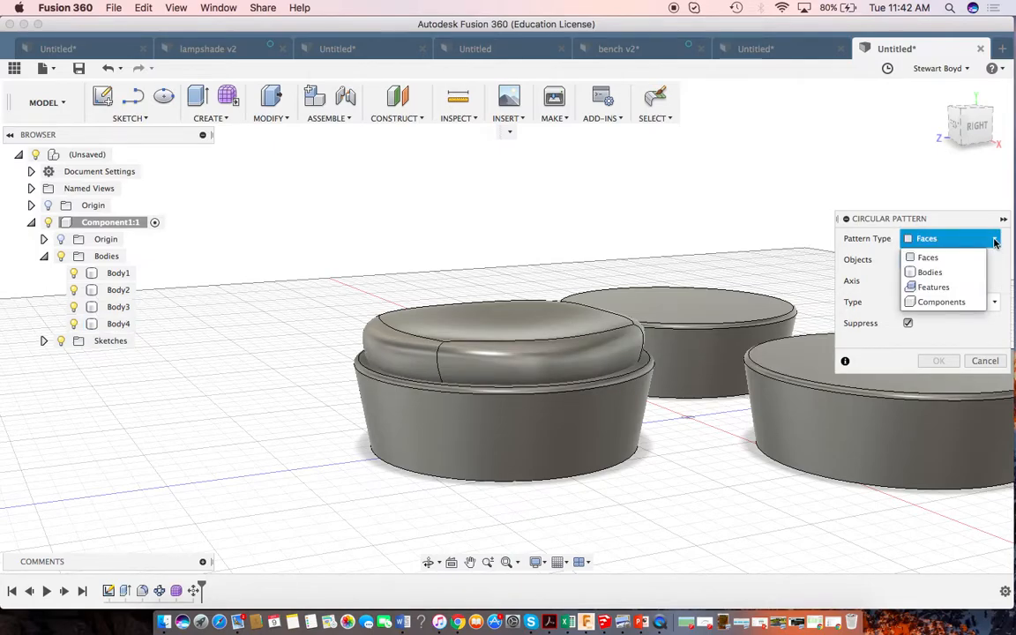
click(948, 272)
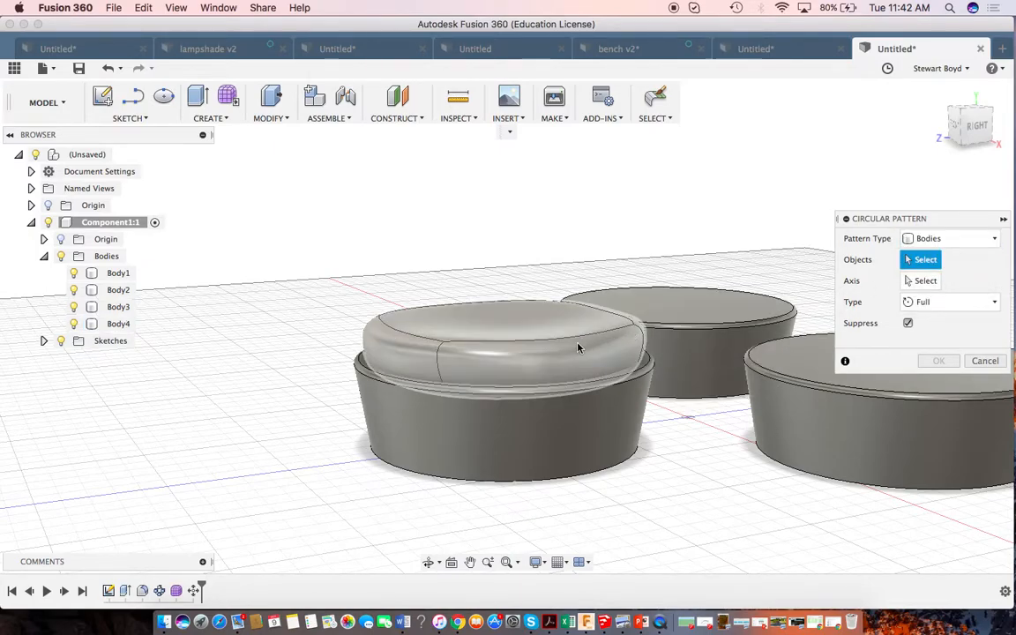
click(552, 356)
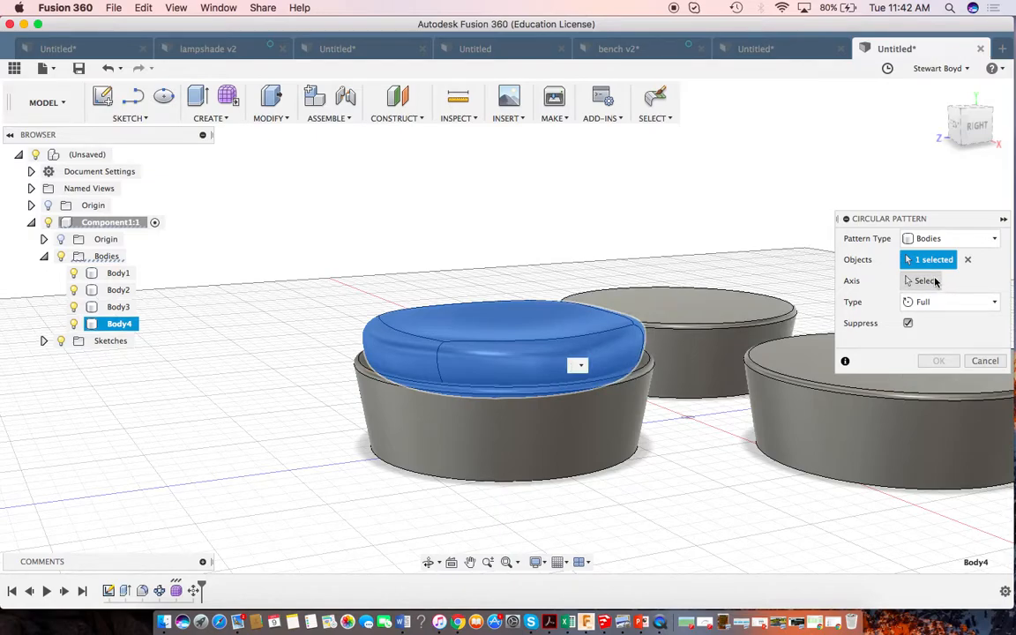
click(926, 280)
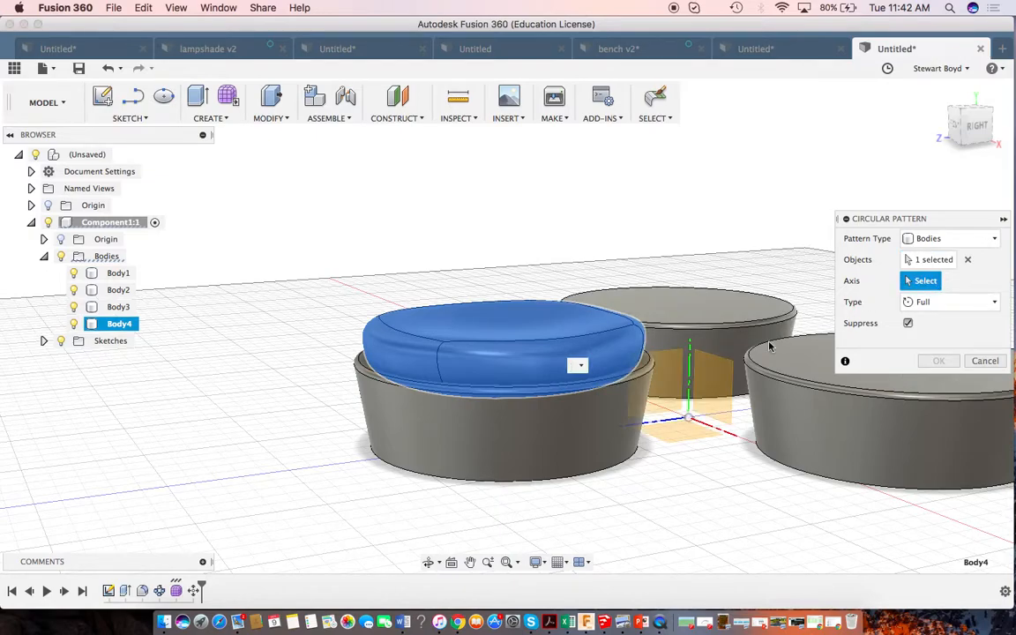
click(690, 368)
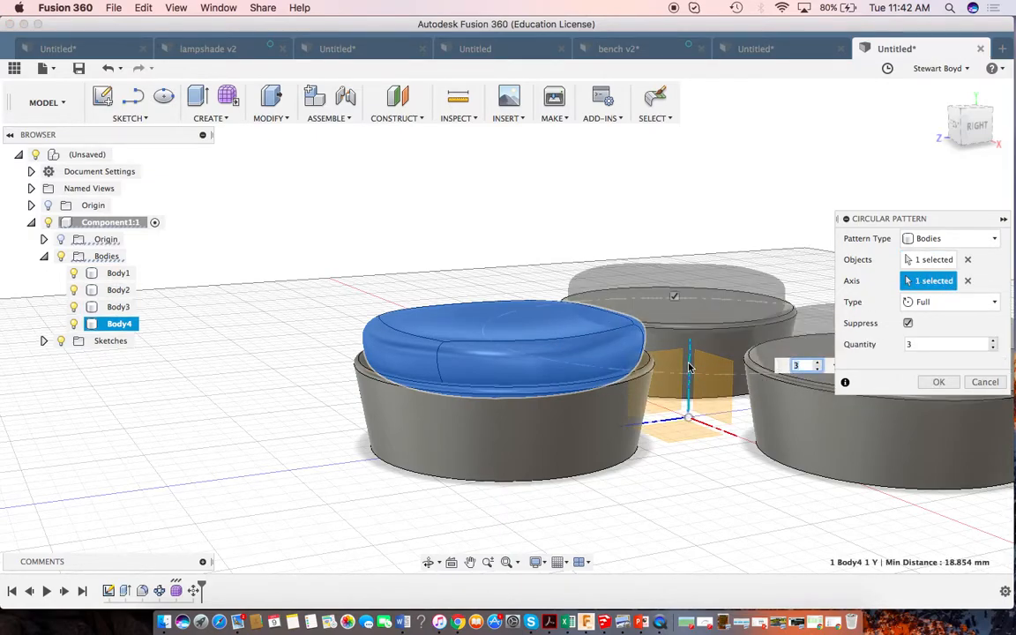
click(940, 382)
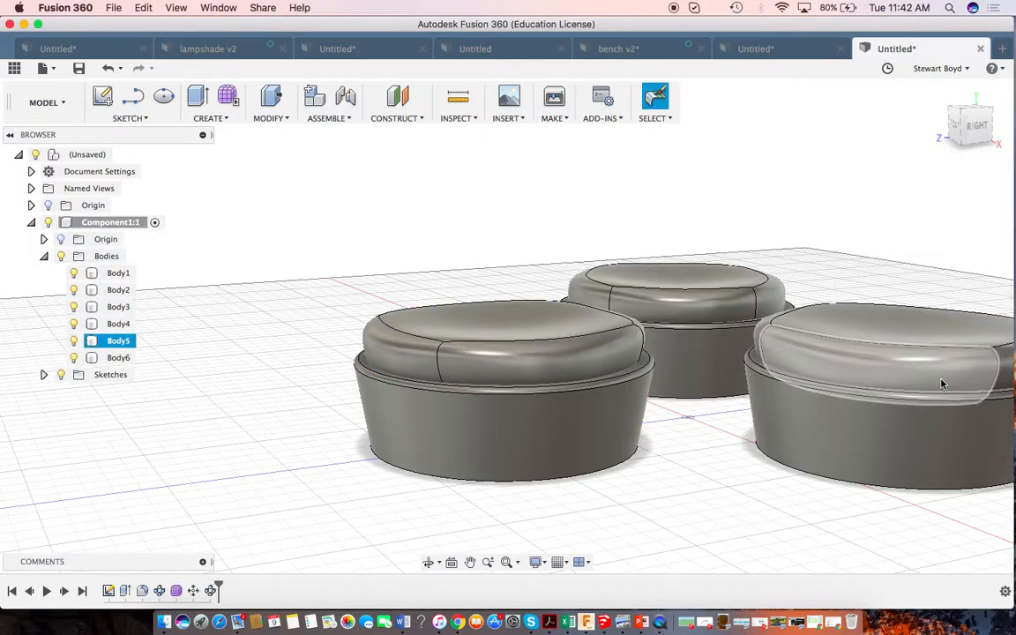
- View the three cushioned discs from higher up at the front and switch to the Render workspace
click(428, 562)
drag(454, 413, 537, 462)
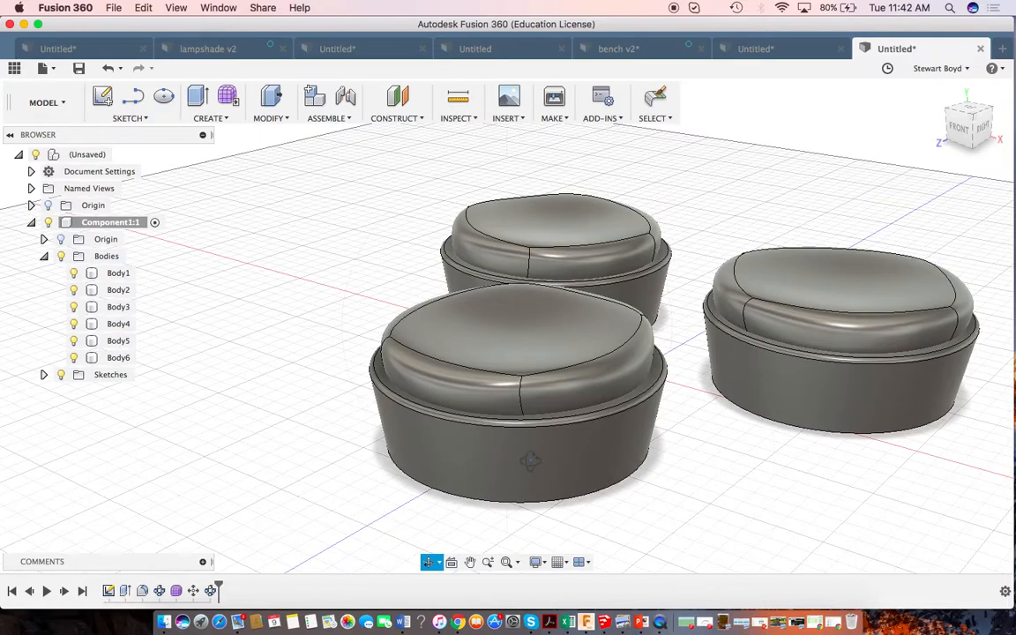
key(Escape)
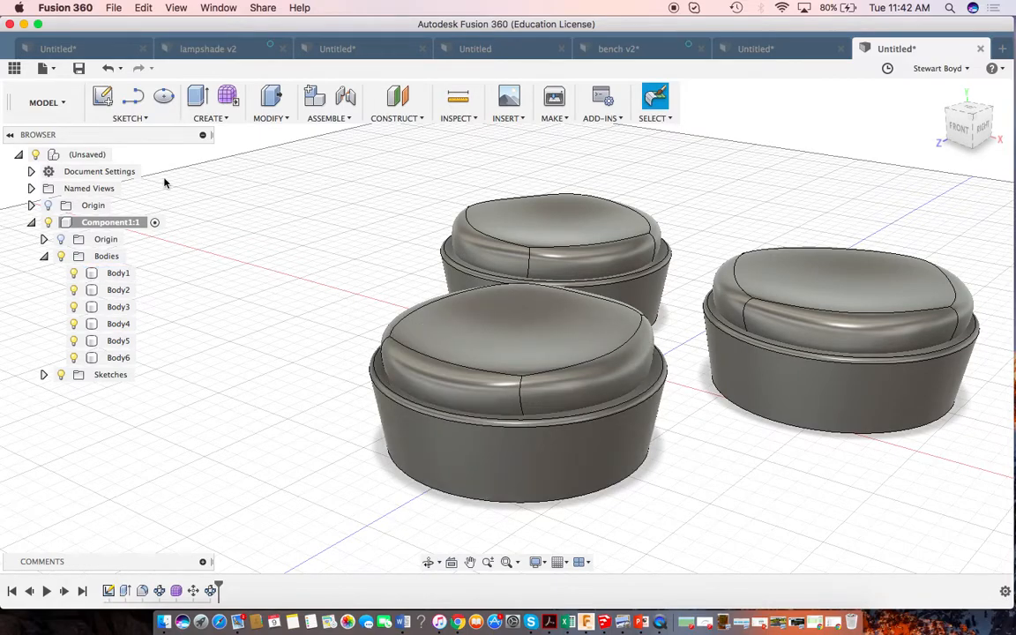
click(40, 102)
click(41, 209)
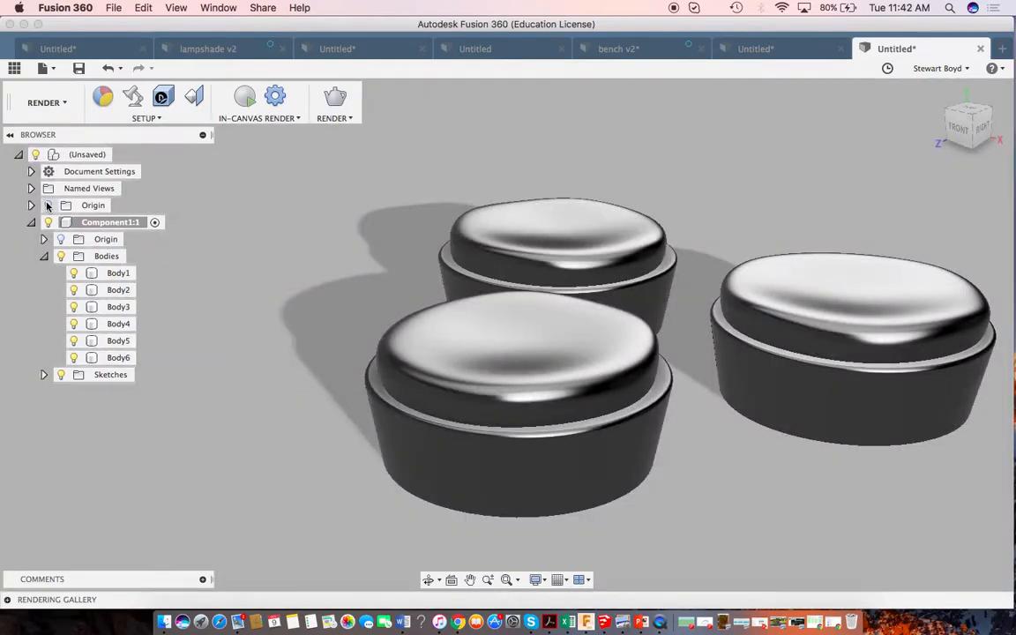
- Set the scene background to Environment and apply the Cool Light environment from the Fusion 360 library
click(132, 97)
click(959, 223)
click(929, 246)
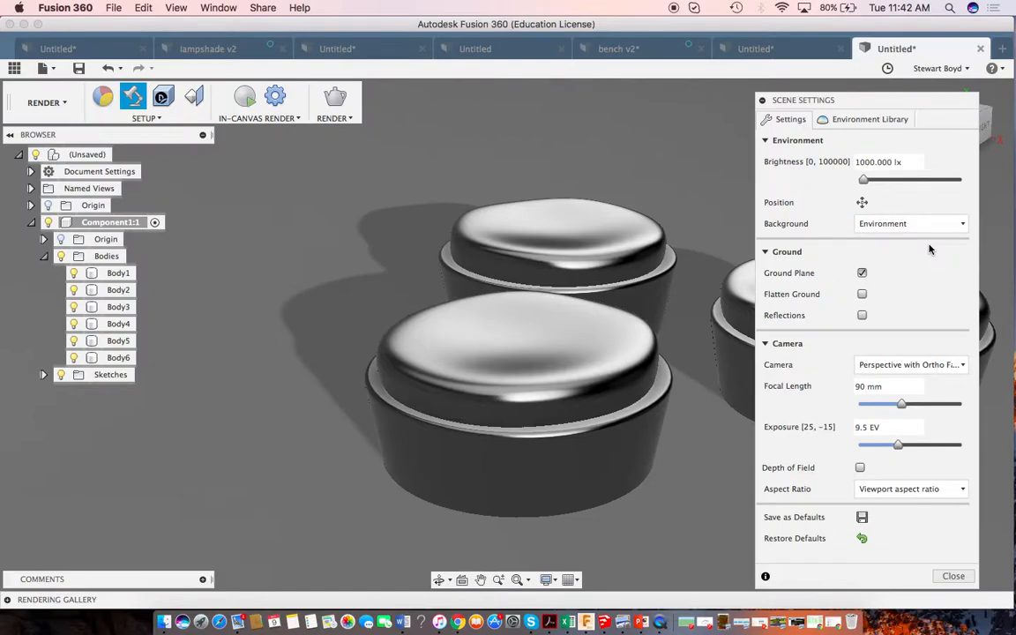
click(864, 120)
double_click(874, 265)
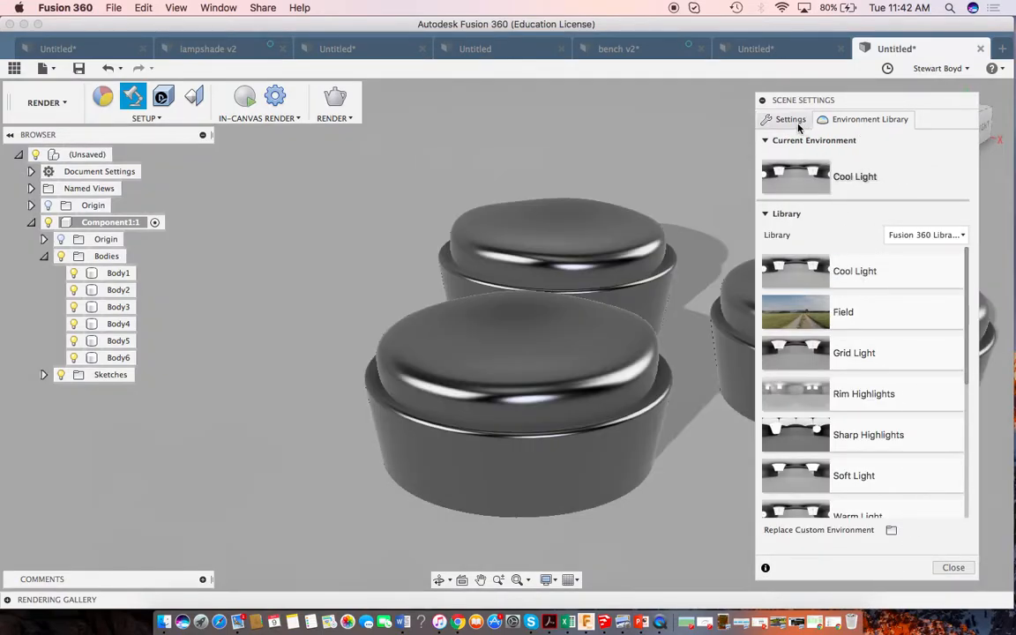
- Set the scene camera's focal length to 26 mm, reframe the discs at a lower angle and finish the scene settings
click(790, 121)
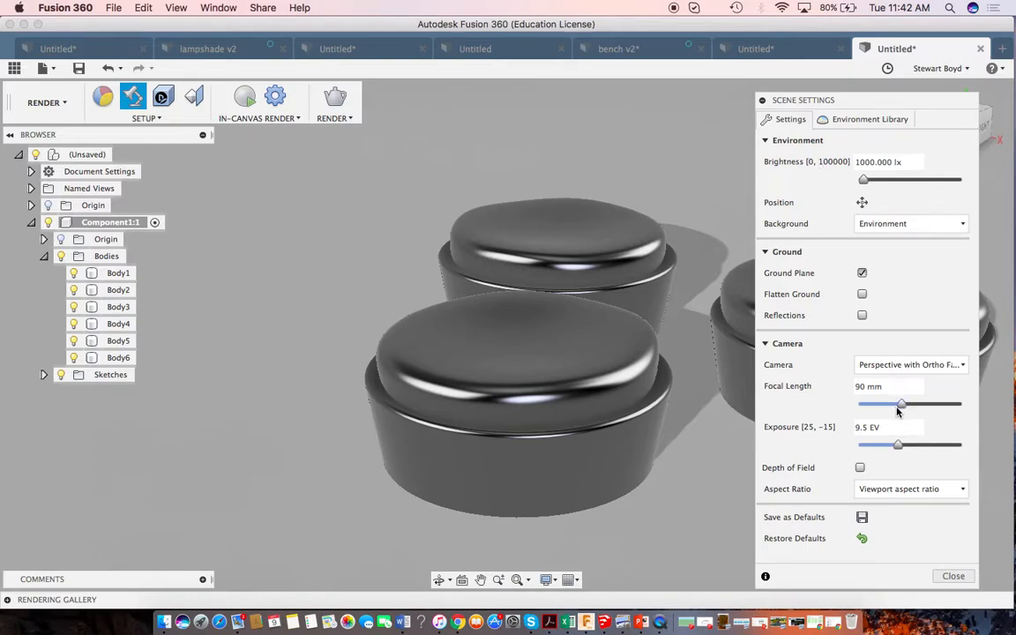
drag(902, 407, 867, 401)
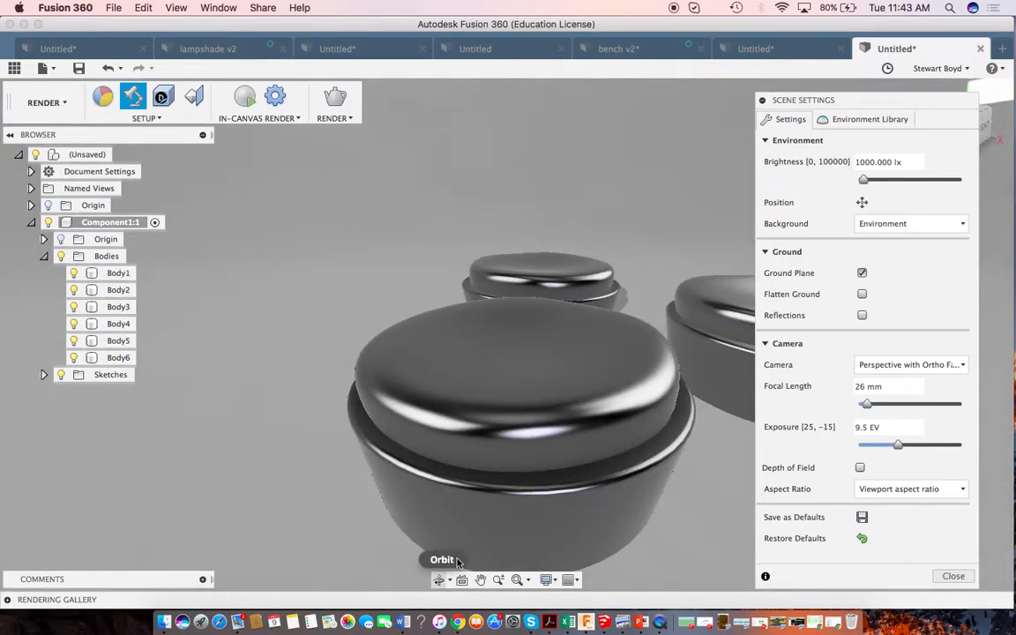
click(438, 579)
drag(569, 444, 532, 510)
key(Escape)
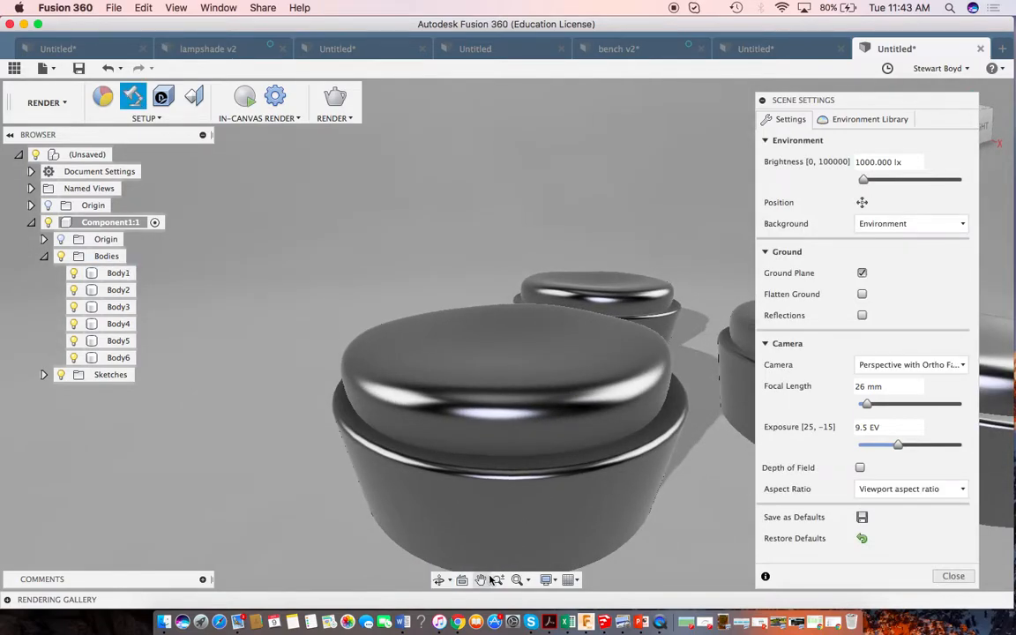
click(482, 582)
drag(556, 410, 445, 376)
key(Escape)
click(951, 575)
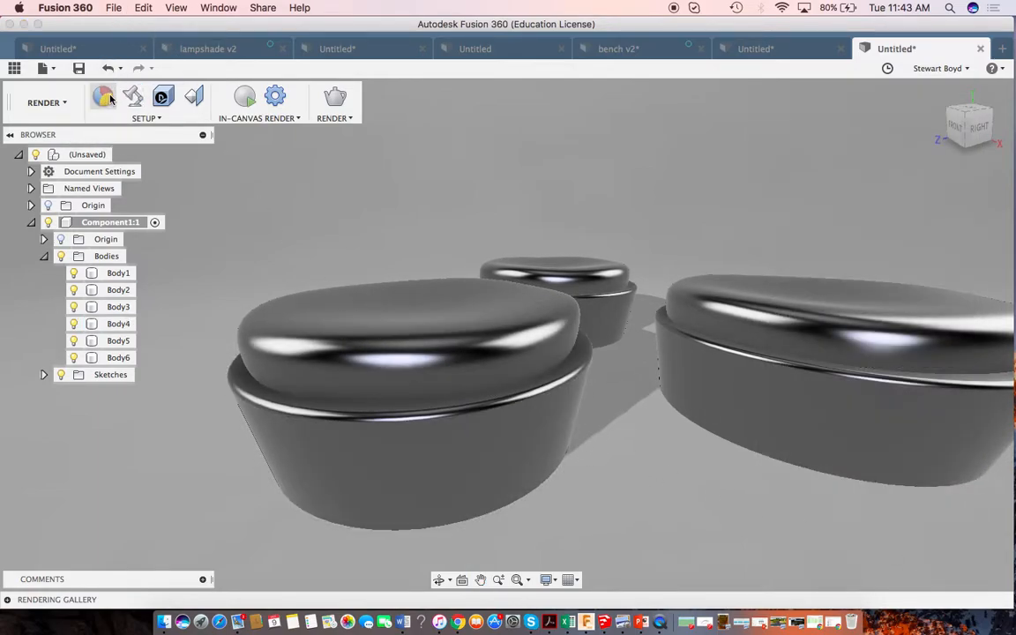
- Apply the Fabric (White) appearance from the Leather and Cloth library to all three cushion bodies
click(112, 95)
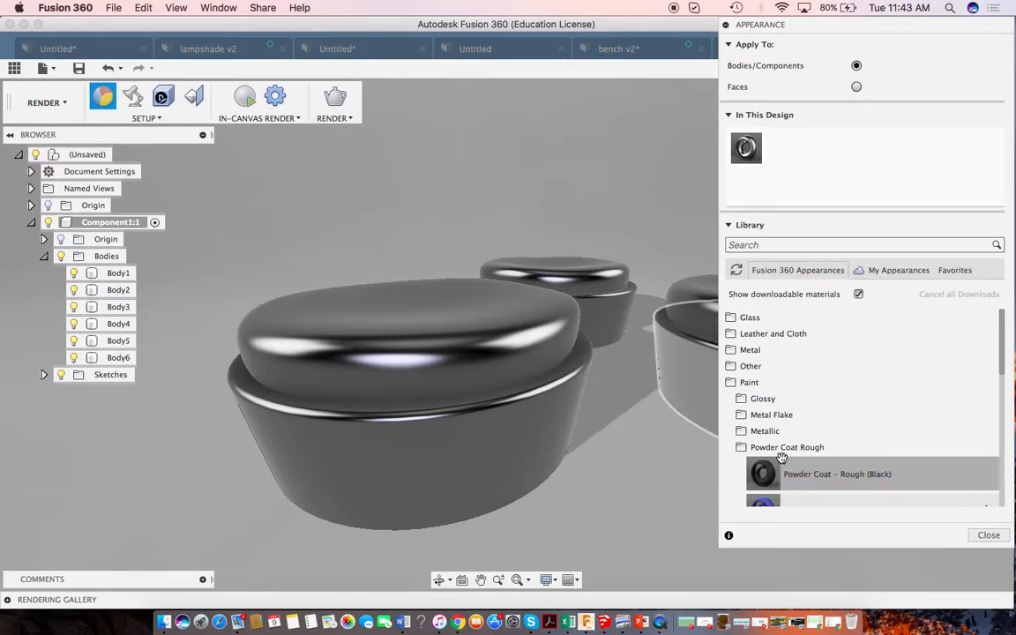
click(730, 381)
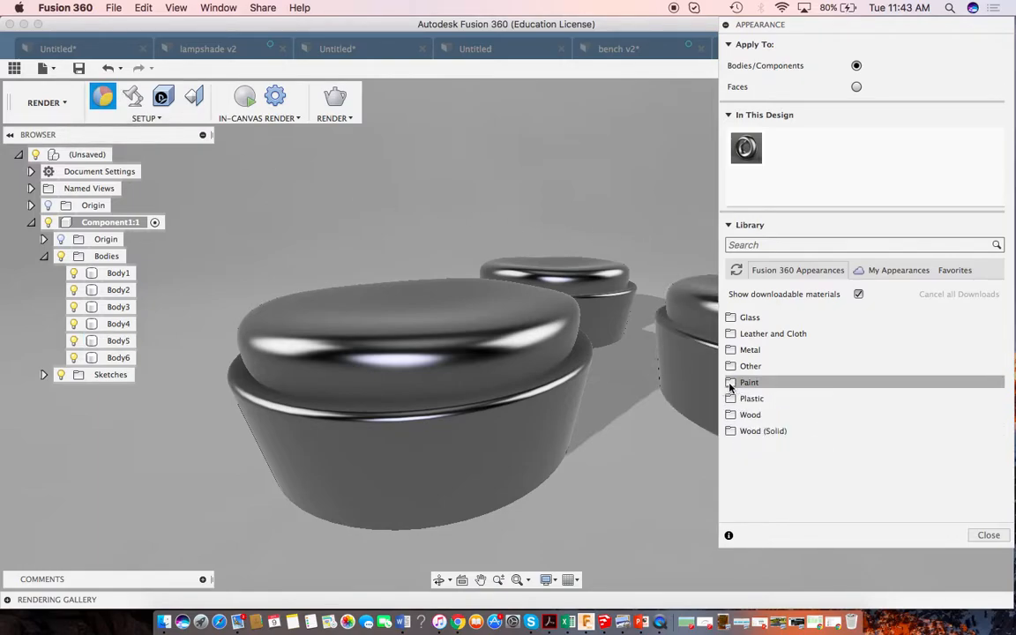
click(730, 370)
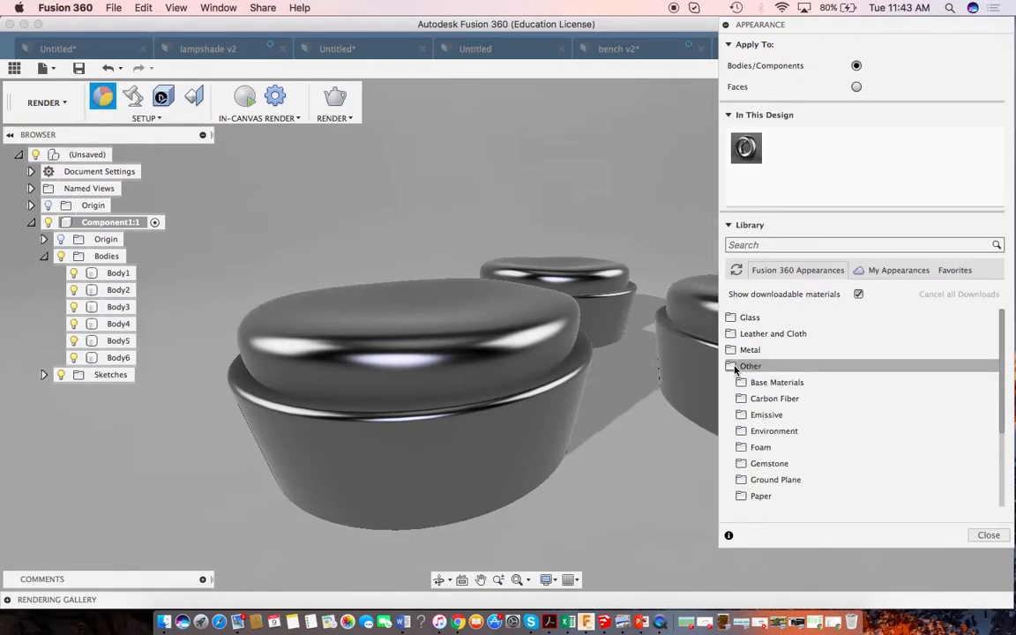
click(730, 366)
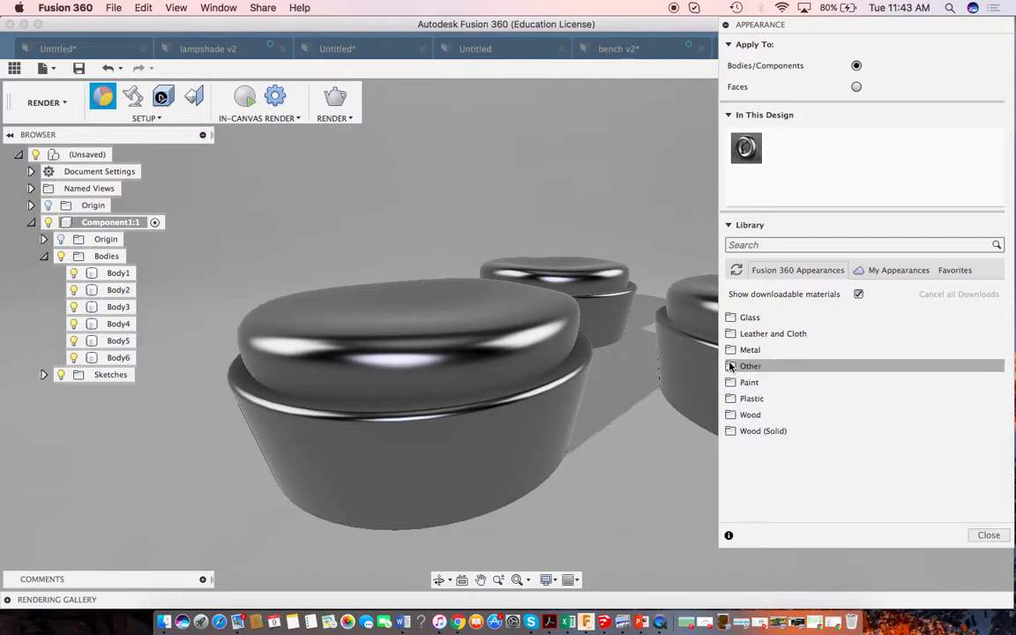
click(730, 334)
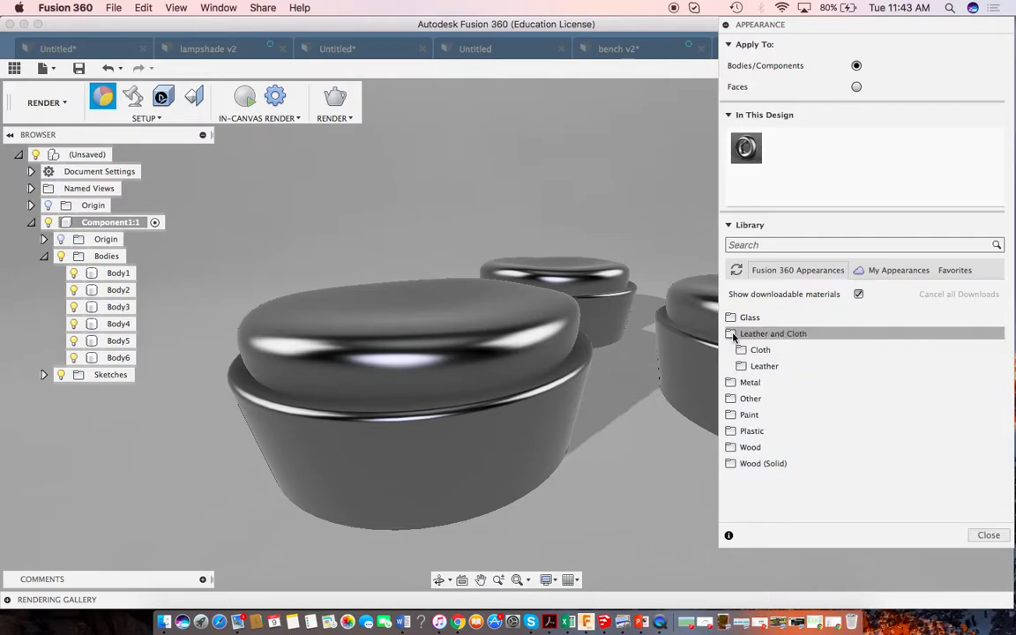
click(742, 351)
scroll(777, 397, down, 5)
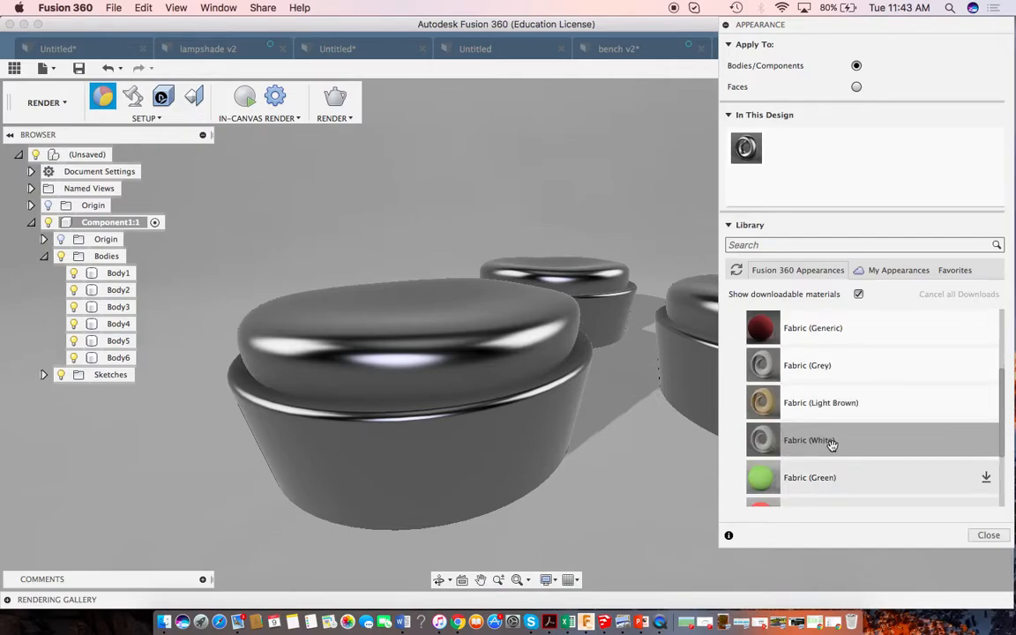
drag(767, 441, 503, 364)
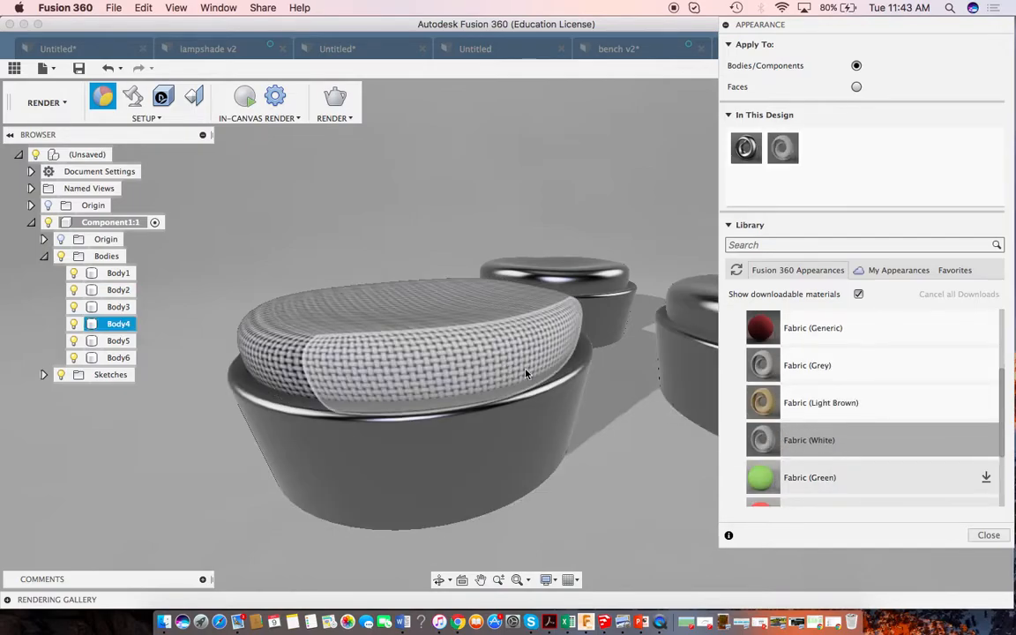
drag(826, 444, 710, 335)
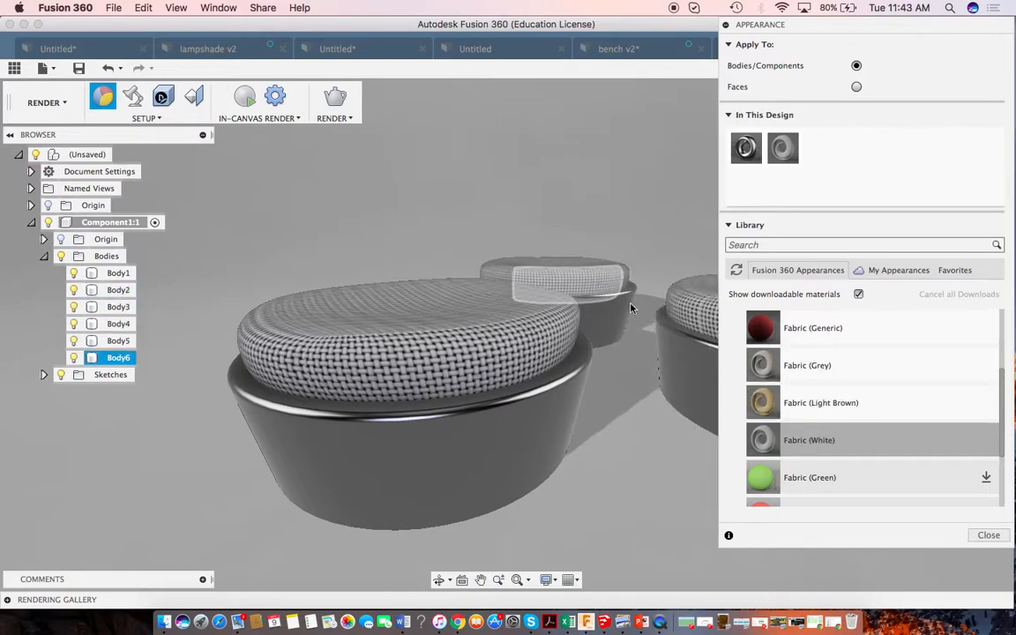
- Apply the Paint - Enamel Glossy (White) appearance to all three tapered disc bodies and finish the appearance assignment
scroll(739, 351, up, 3)
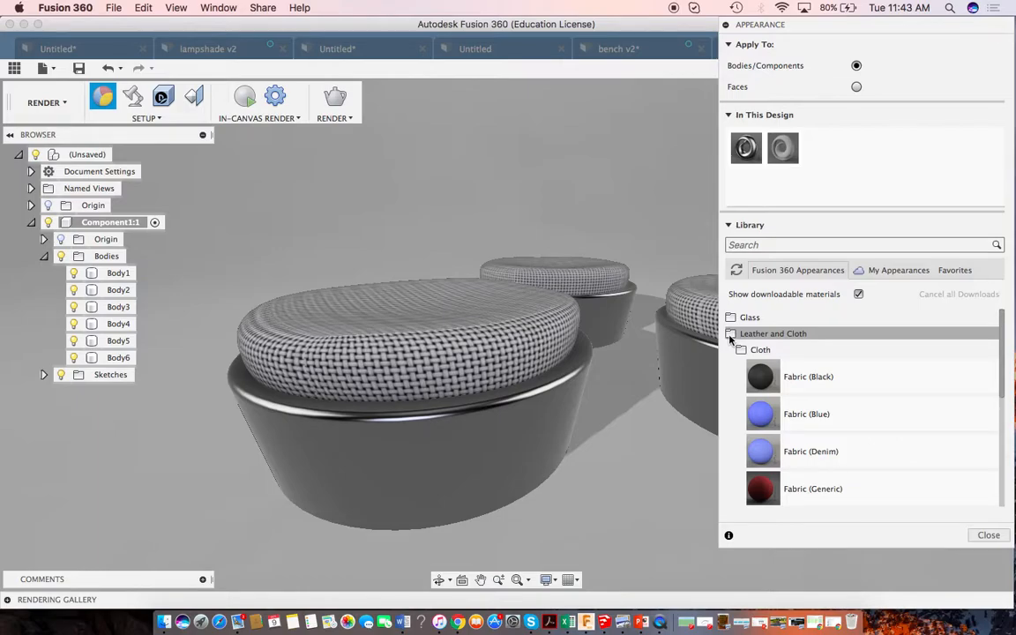
click(730, 335)
click(730, 382)
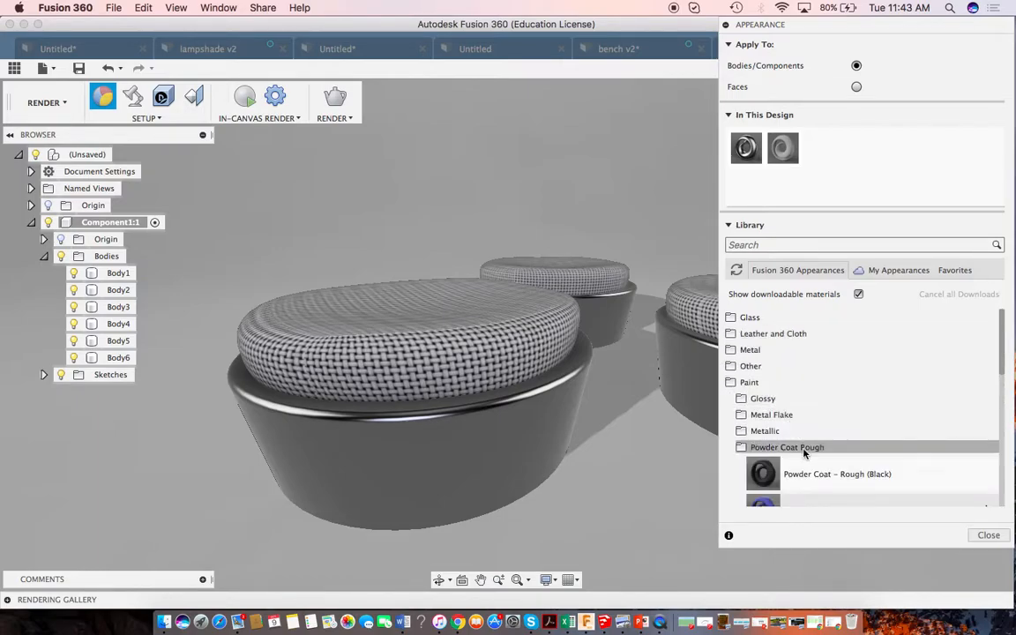
scroll(802, 452, down, 4)
scroll(793, 467, up, 5)
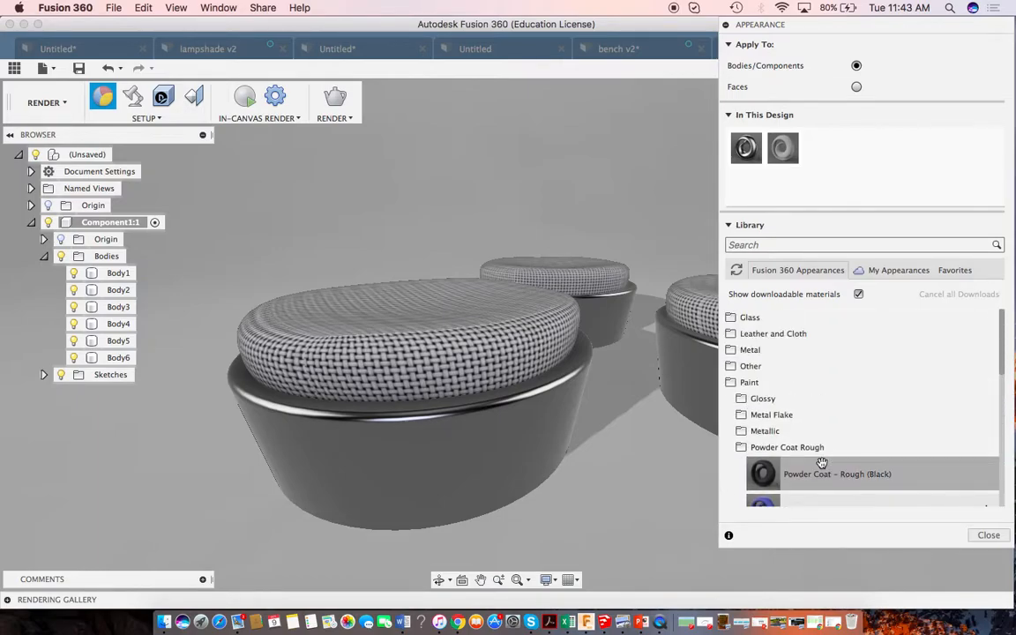
click(760, 399)
scroll(829, 464, down, 3)
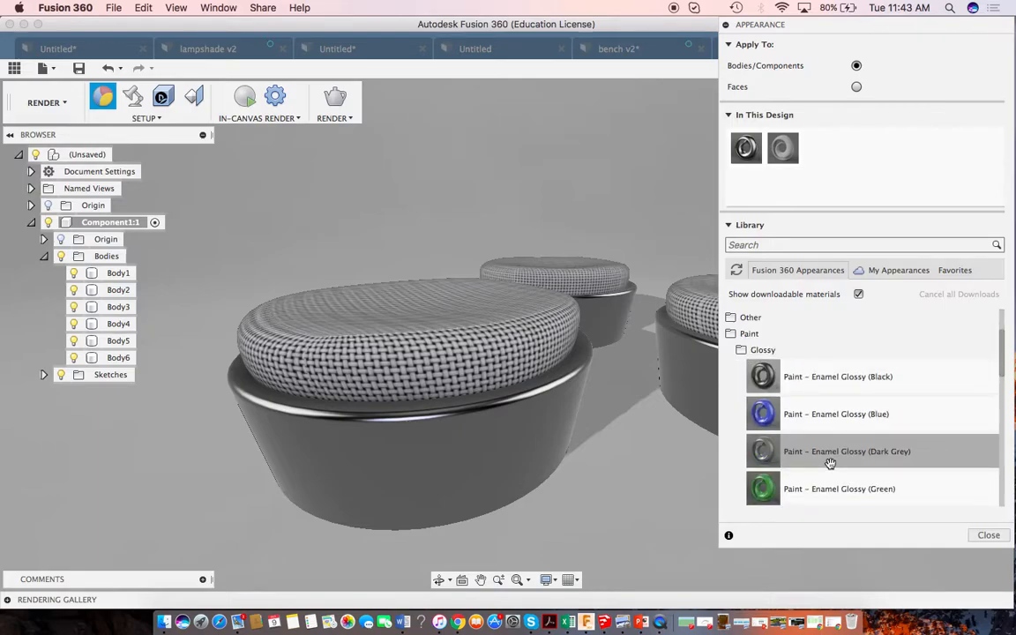
drag(824, 441, 554, 440)
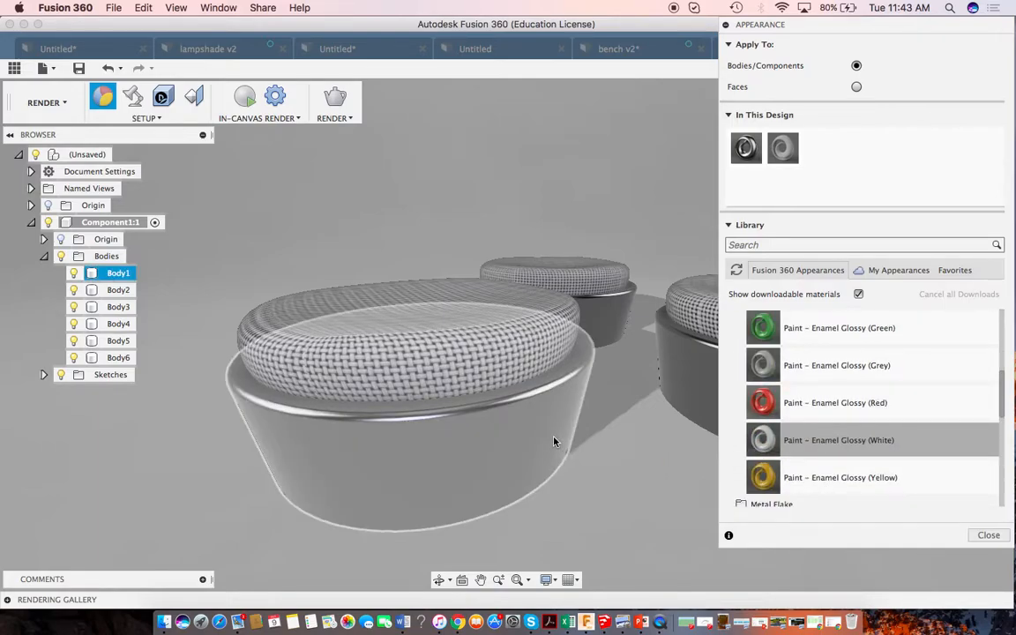
drag(808, 440, 607, 324)
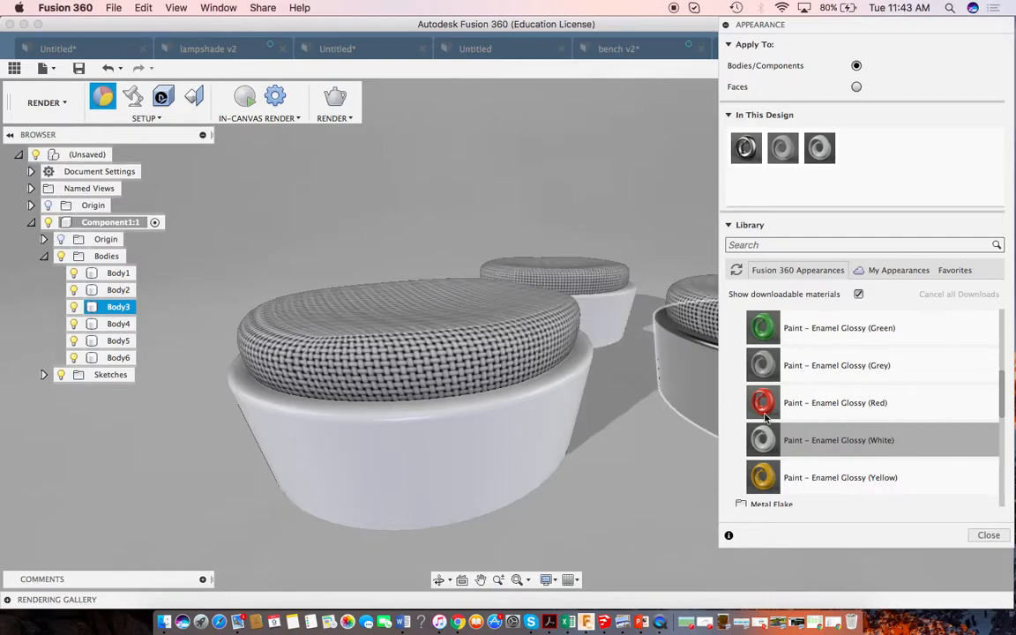
drag(759, 438, 657, 362)
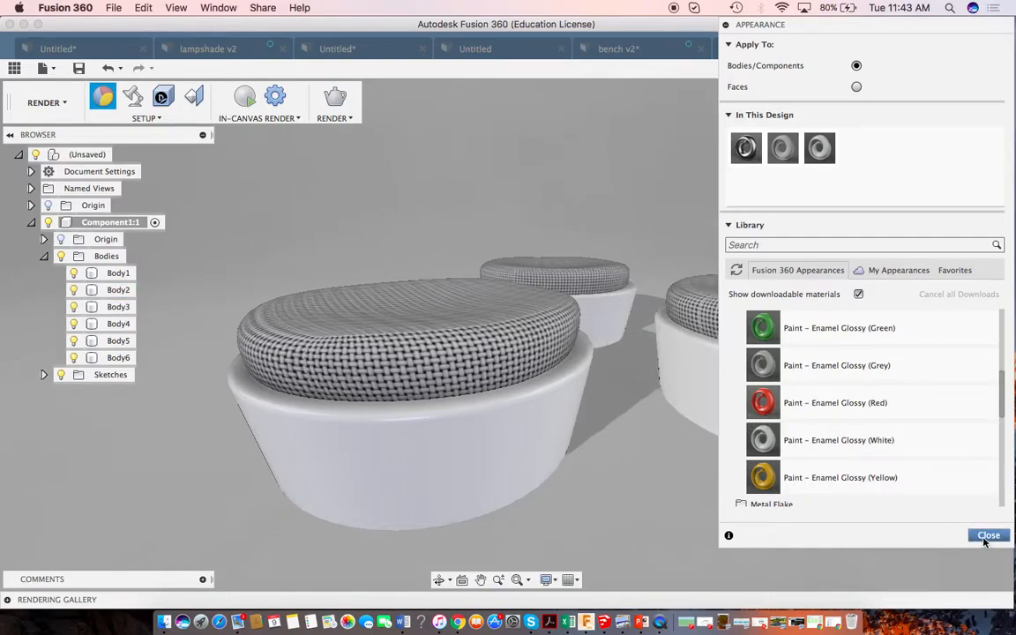
click(987, 534)
- Frame the stools closer from slightly above and start an in-canvas render of the scene
click(439, 580)
drag(503, 483, 521, 486)
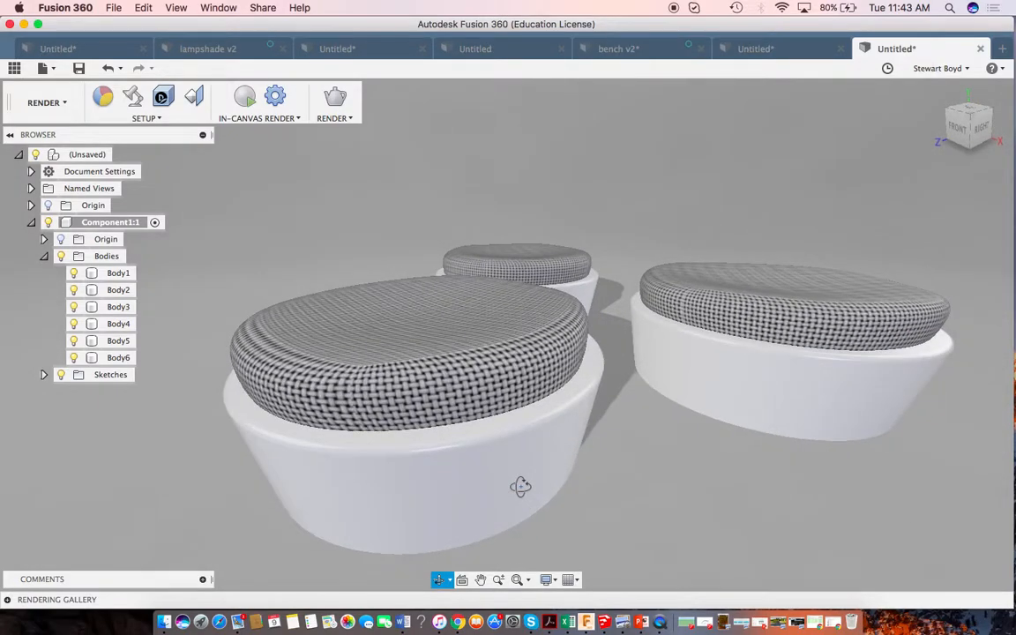
click(500, 581)
drag(515, 512, 516, 529)
click(516, 532)
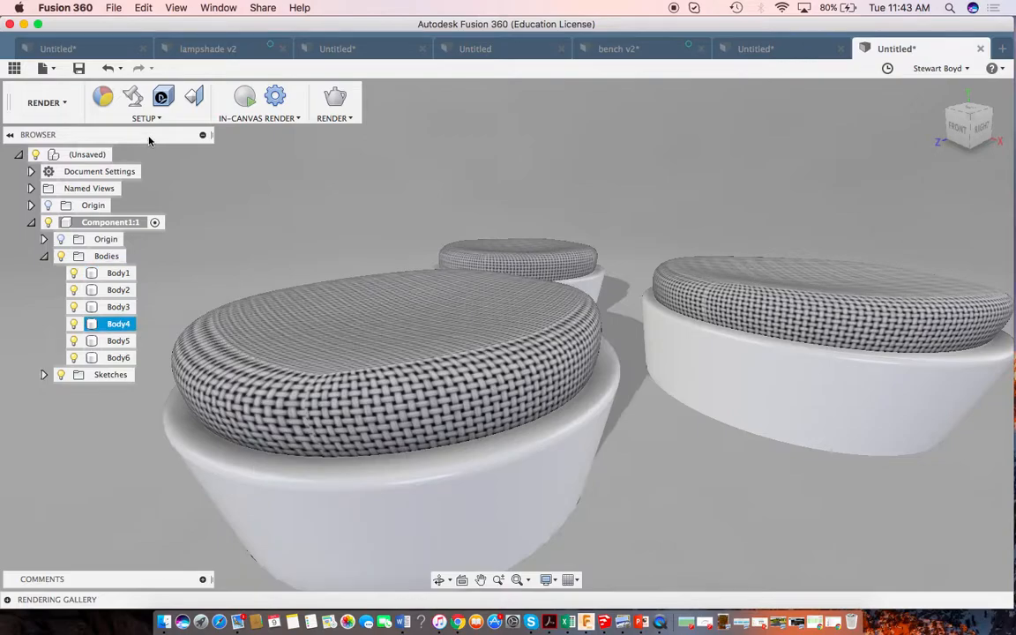
click(247, 100)
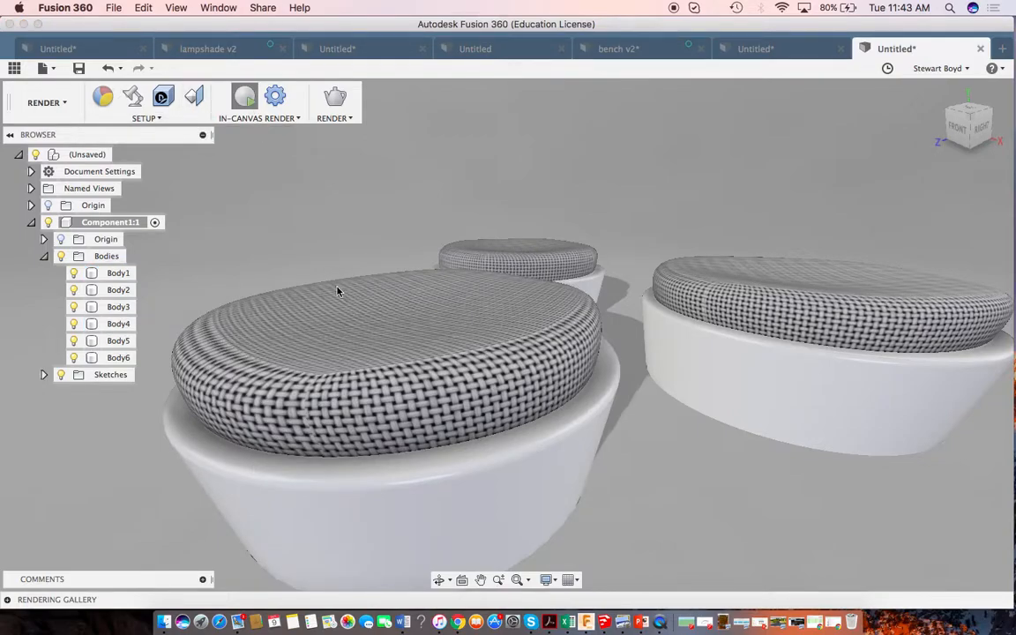
click(336, 288)
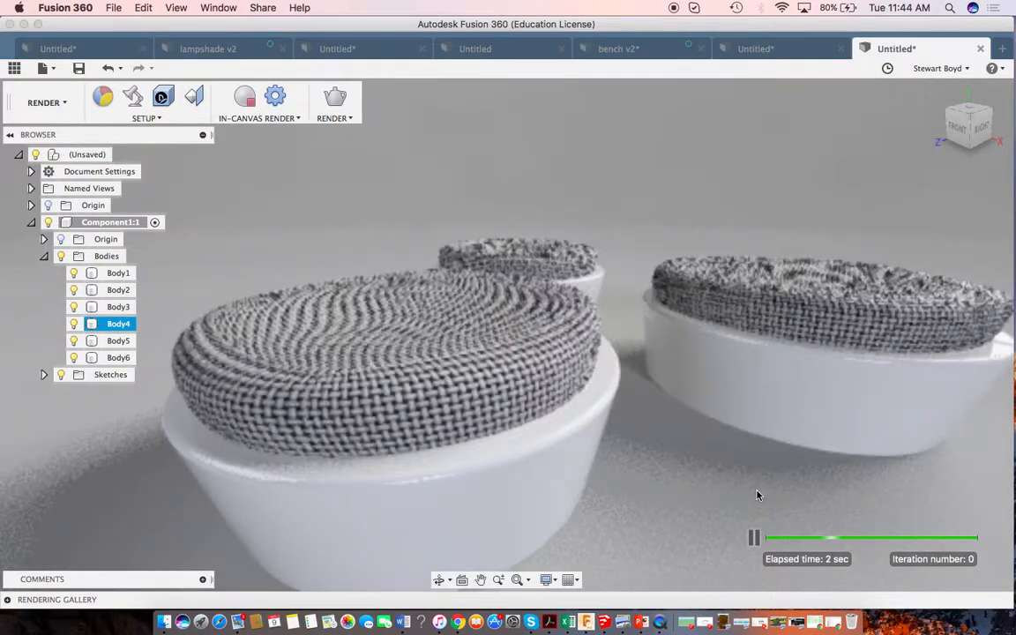